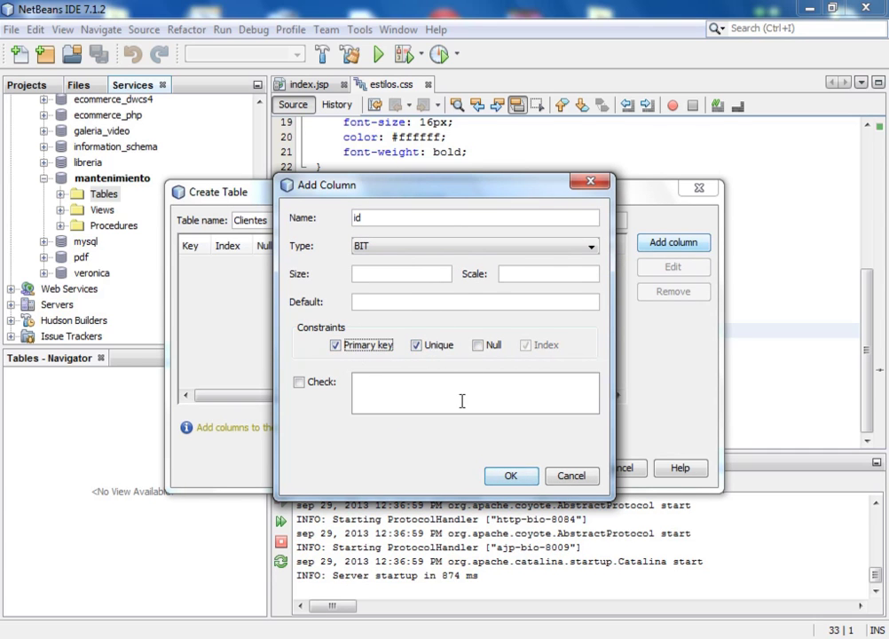
Set the id primary key column's data type to INT and add the column to the Clientes table.
left_click(427, 247)
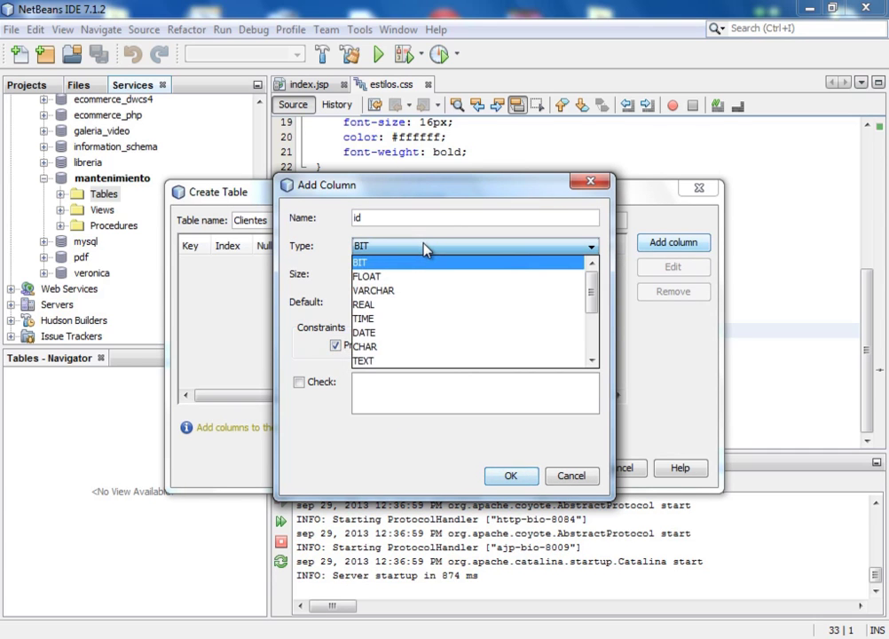
key("i")
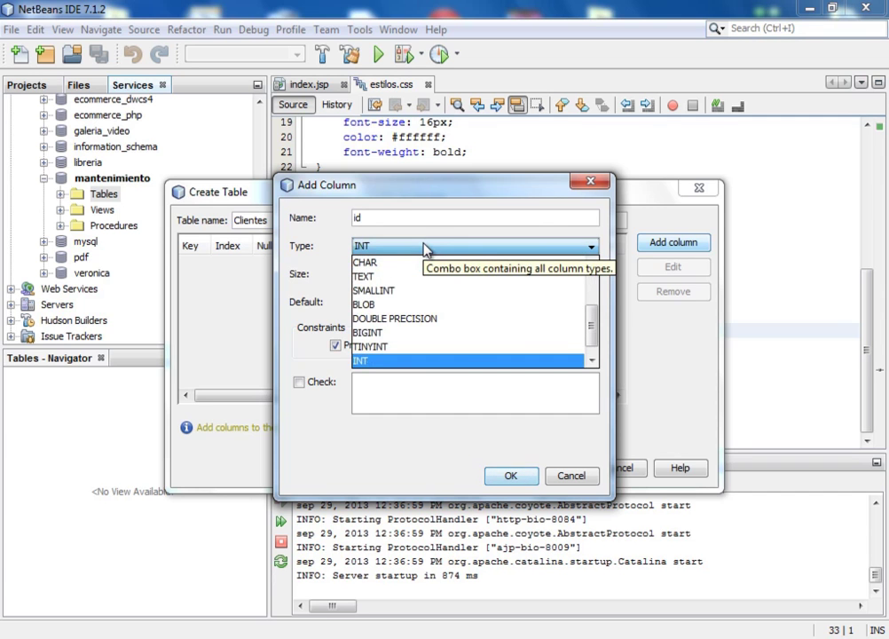
left_click(399, 361)
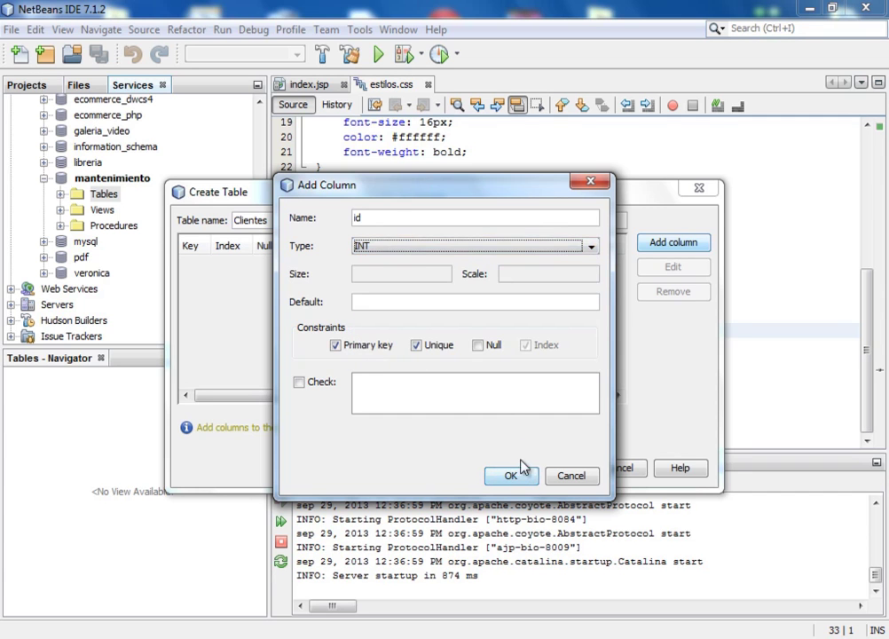
left_click(511, 477)
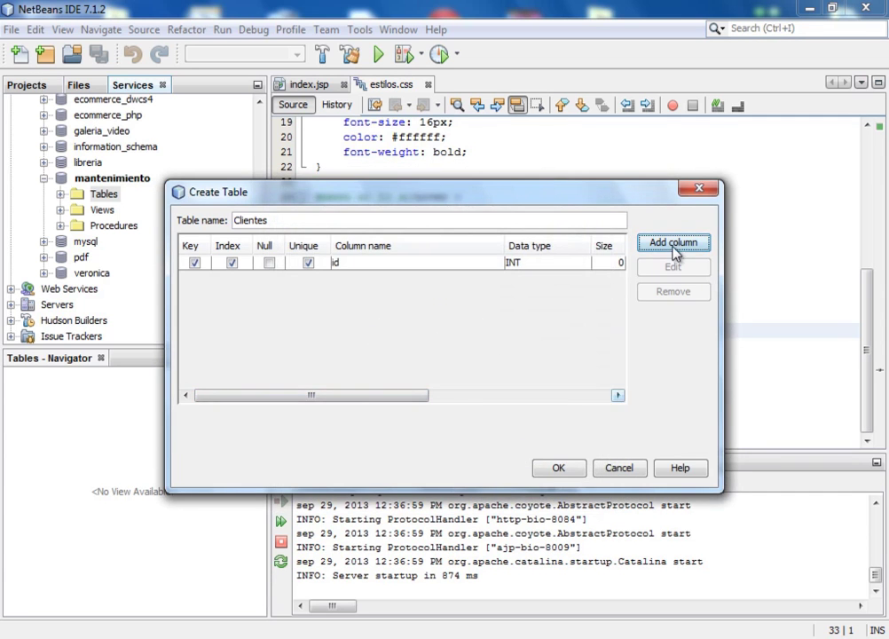
Add a column named razonsocial of type VARCHAR with size 50 to the Clientes table.
left_click(674, 246)
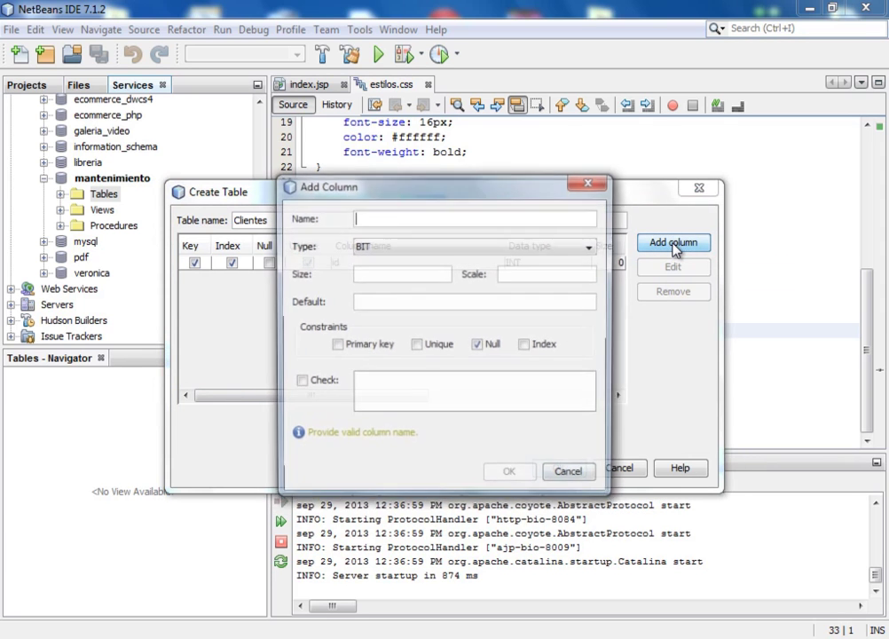
type("r")
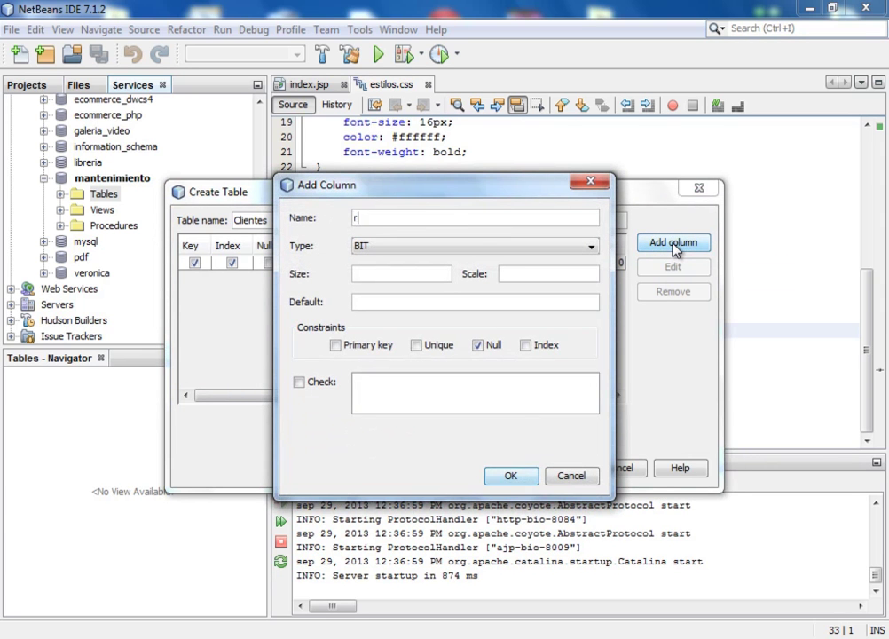
type("azonsocial")
left_click(569, 249)
left_click(479, 289)
left_click(392, 270)
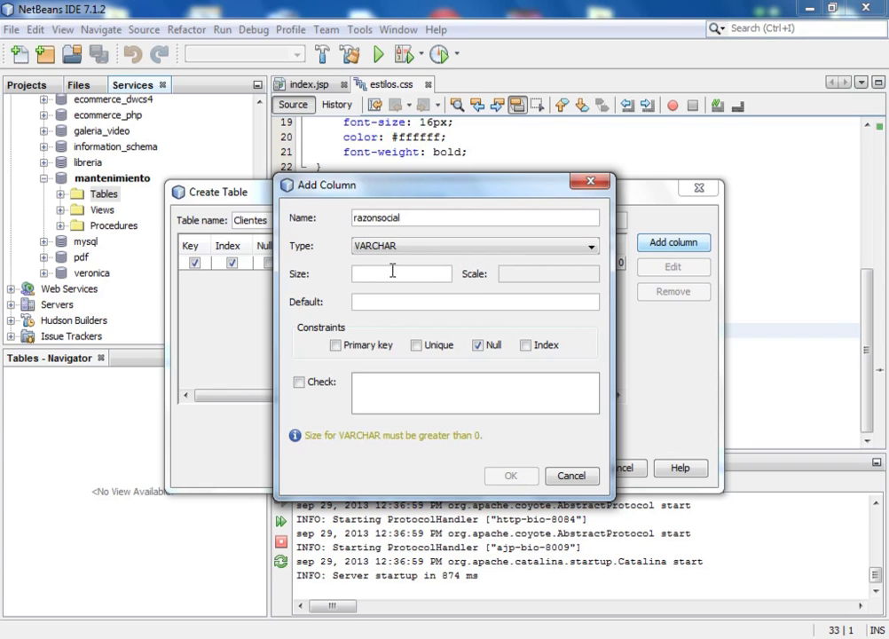
type("50")
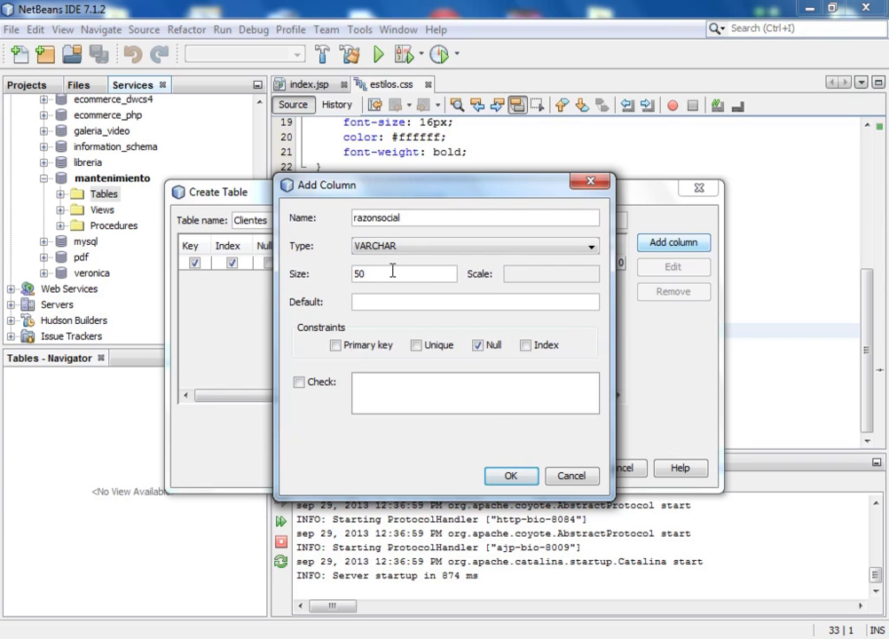
left_click(510, 476)
Start a new Clientes column named rif and set its data type to CHAR.
left_click(672, 243)
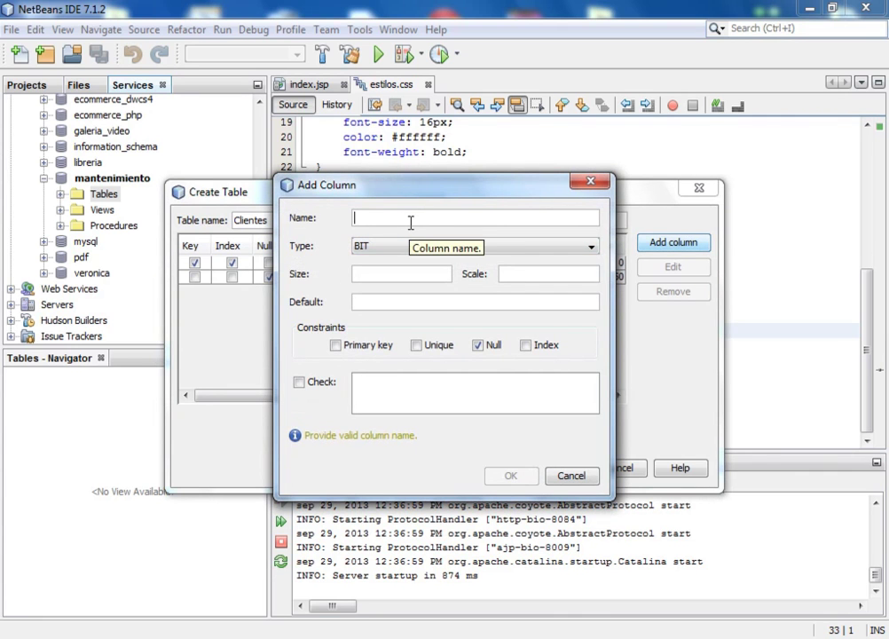
type("rif")
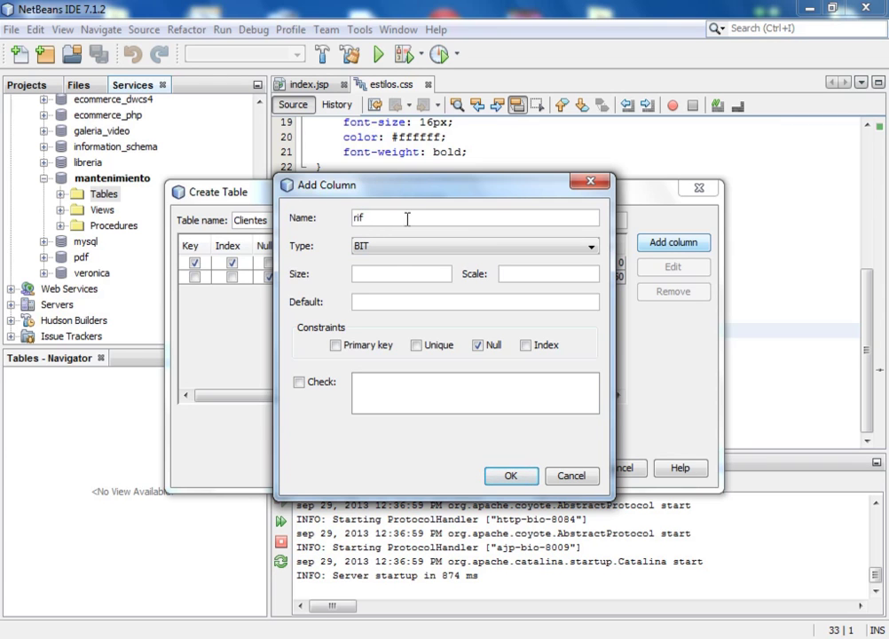
left_click(387, 254)
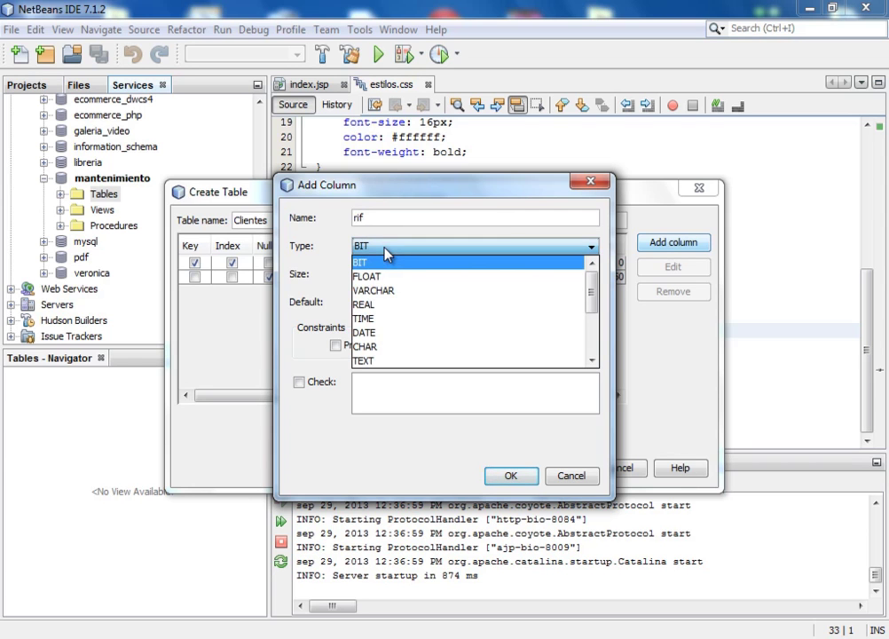
left_click(378, 292)
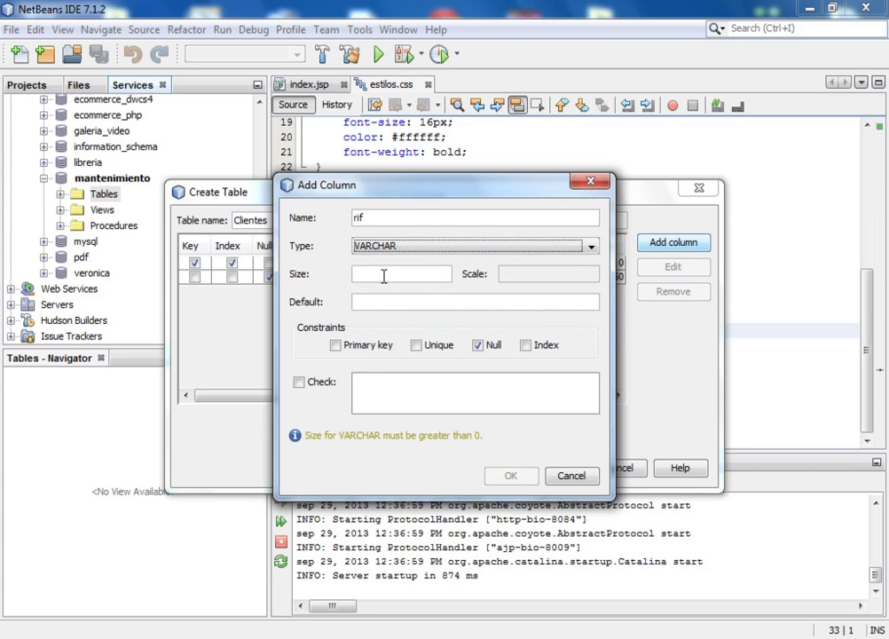
left_click(377, 299)
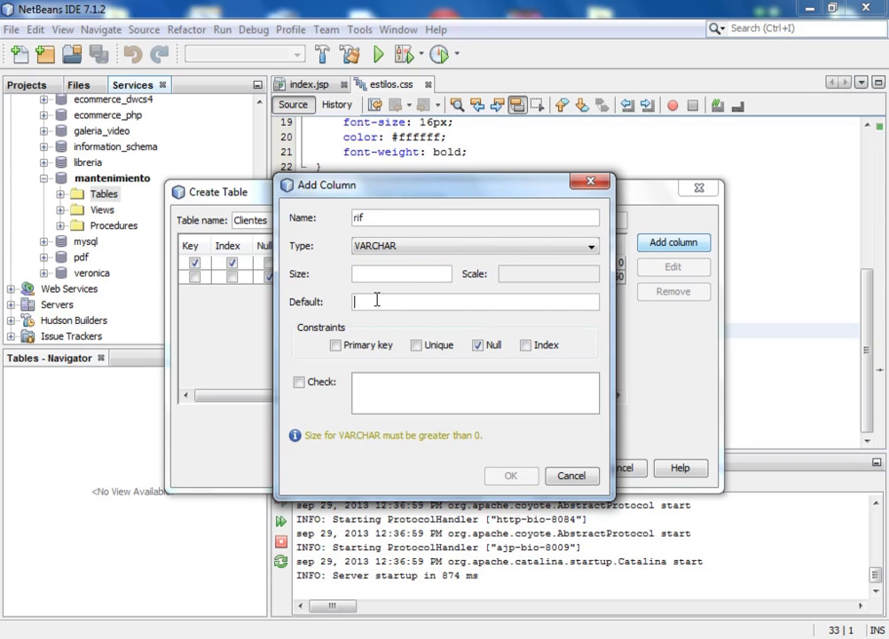
left_click(382, 246)
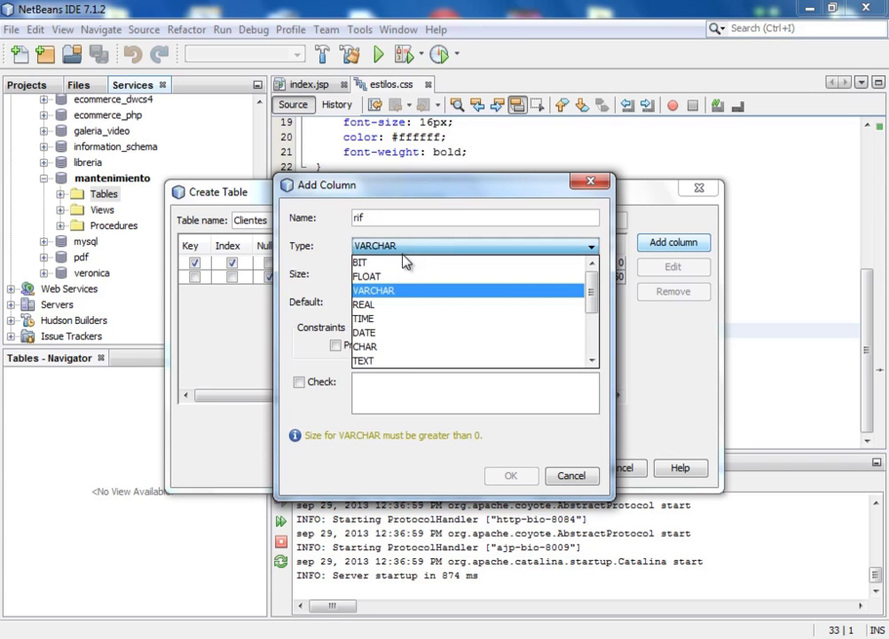
left_click(399, 346)
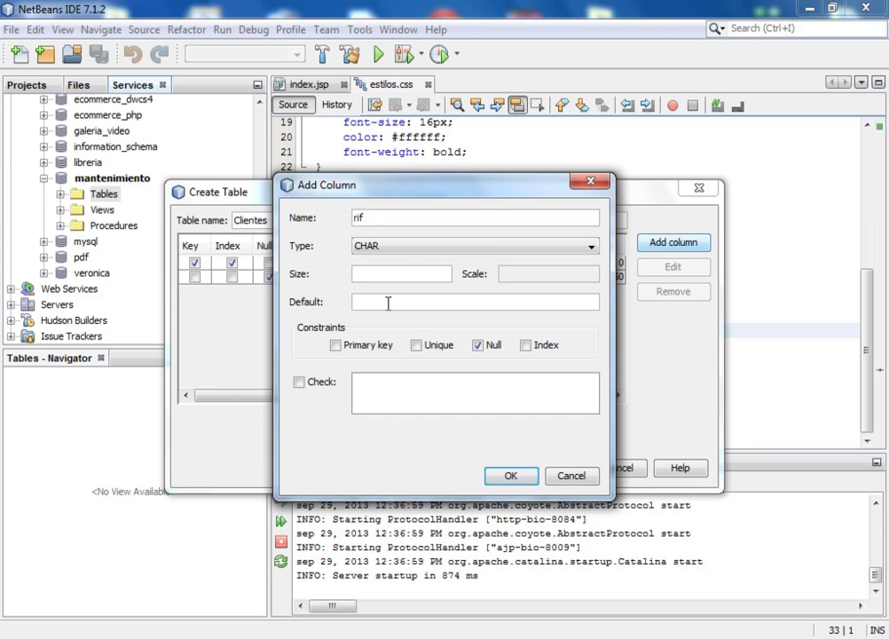
type("J-00000000-0")
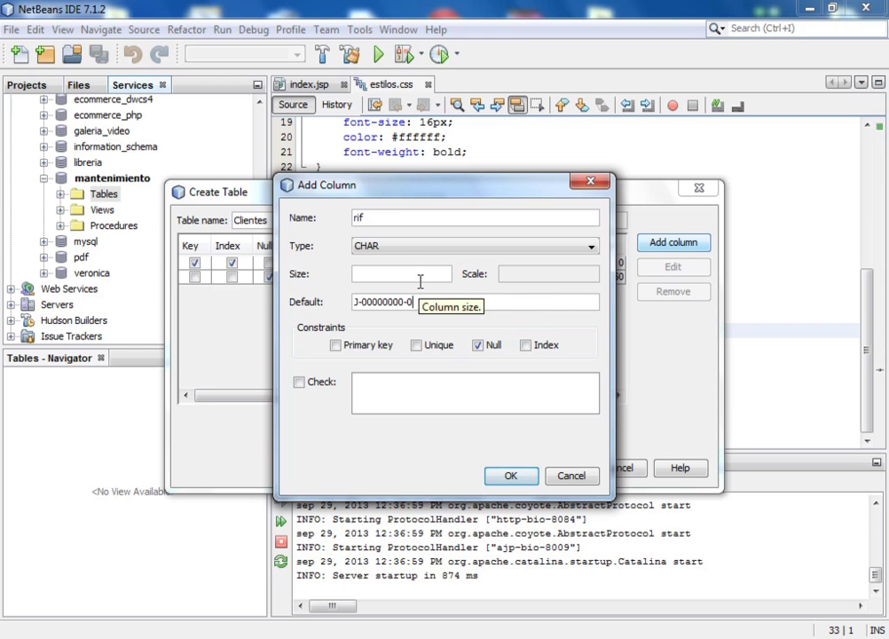
left_click_drag(424, 300, 349, 299)
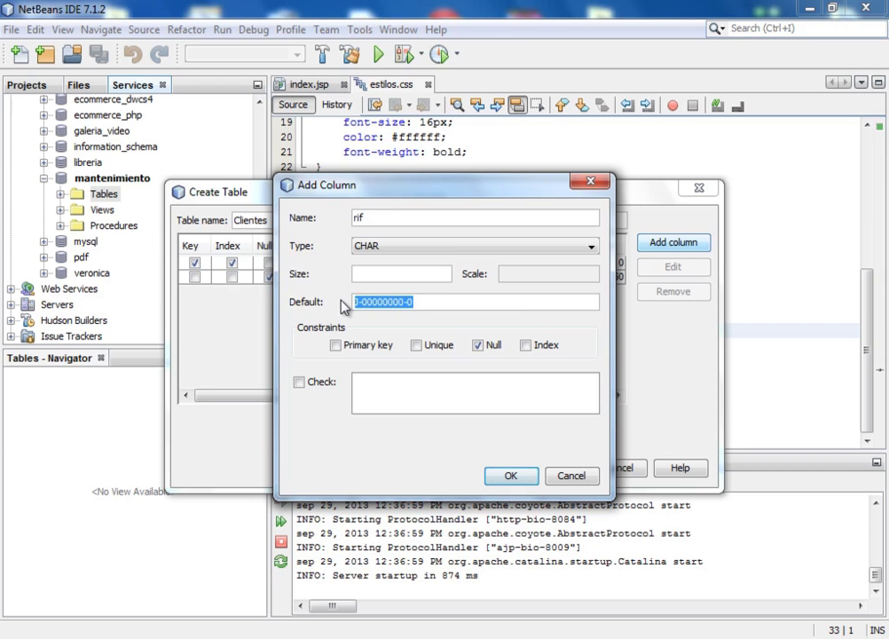
key("Delete")
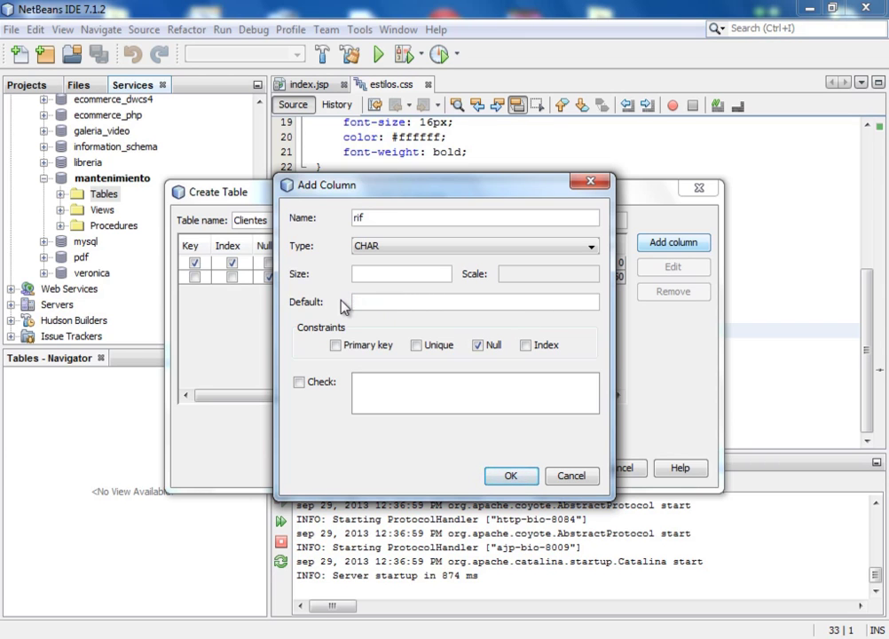
Set the rif column's size to 14 and add the column to the Clientes table.
left_click(371, 274)
type("14")
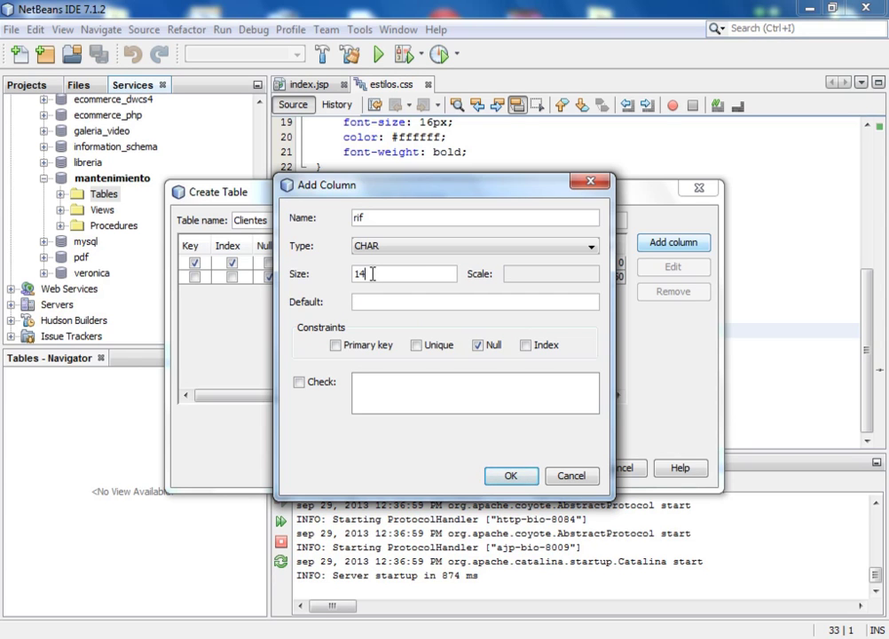
left_click(511, 476)
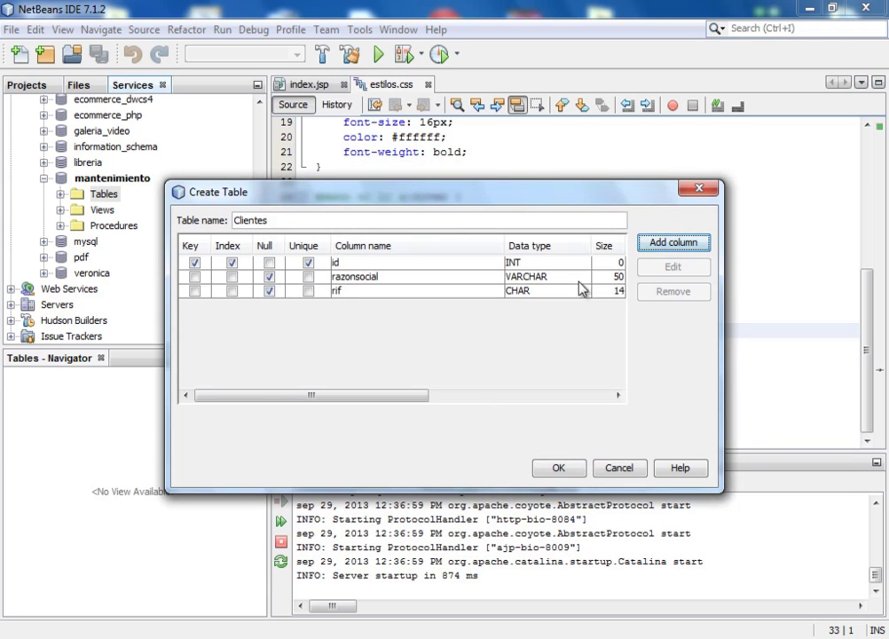
Add a column named direccion of type VARCHAR with size 100 to the Clientes table.
left_click(672, 245)
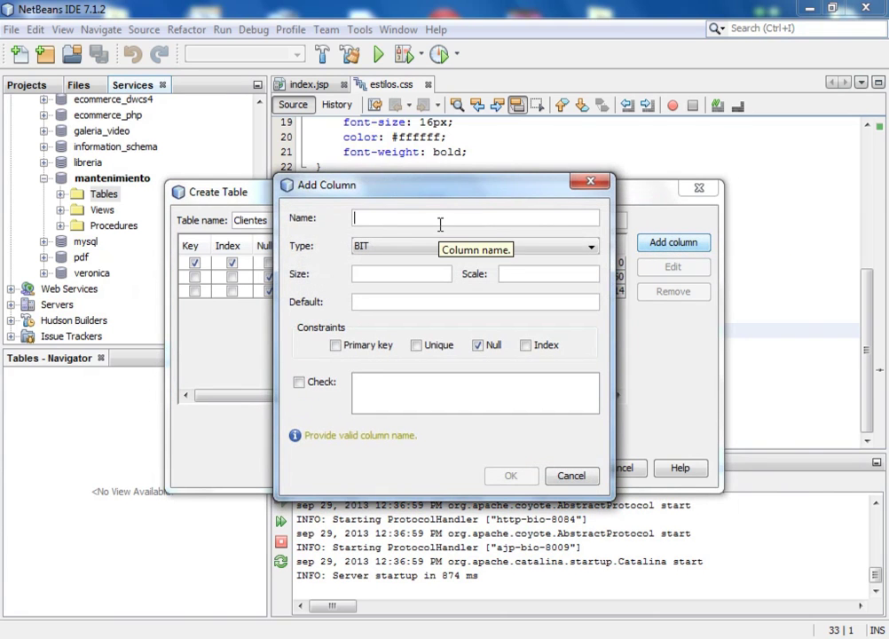
type("D")
key("BackSpace")
type("direccion")
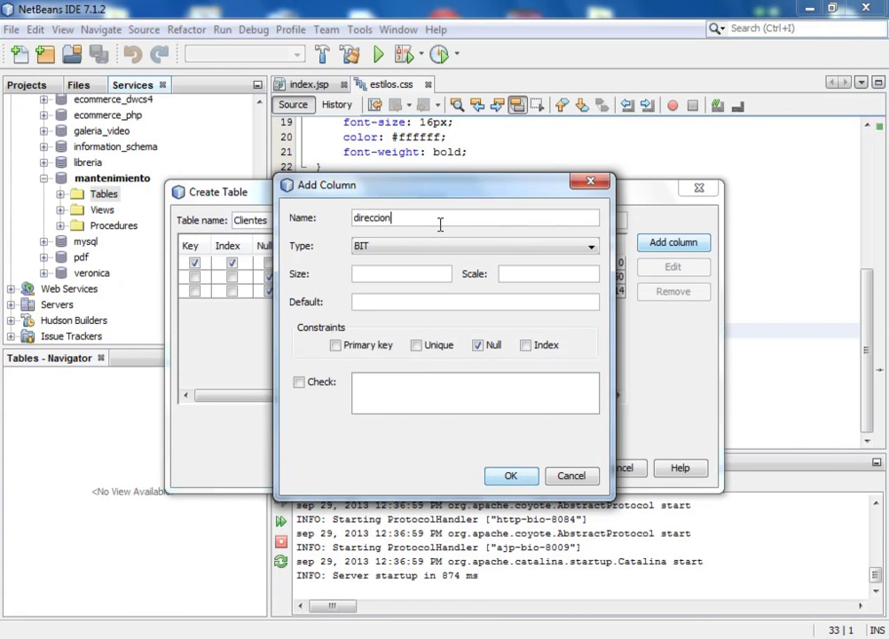
left_click(433, 248)
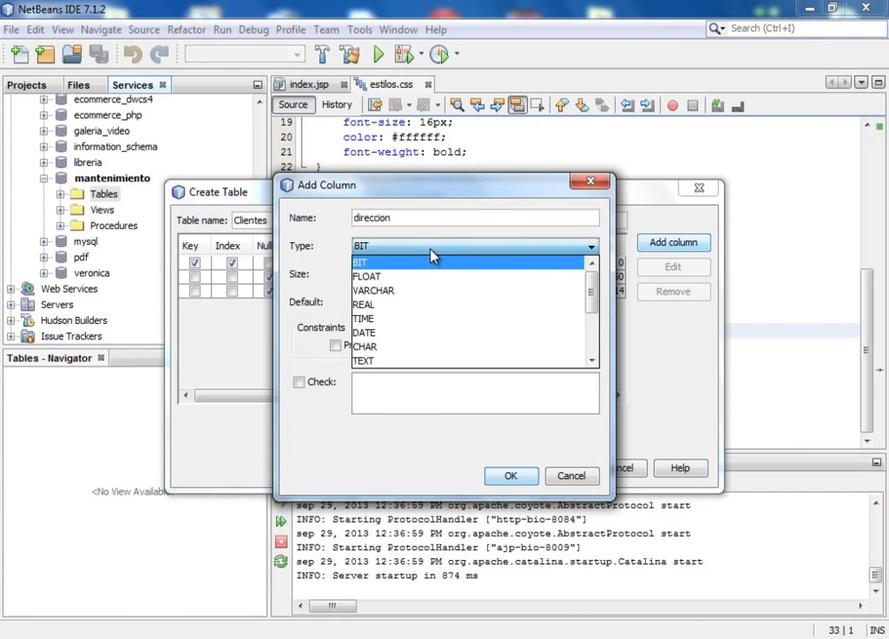
left_click(404, 290)
left_click(398, 281)
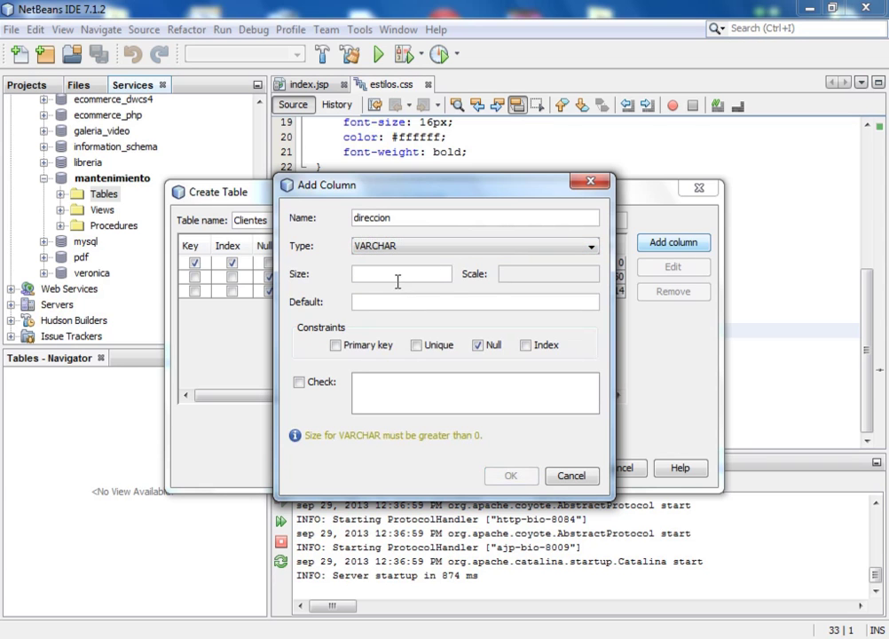
type("100")
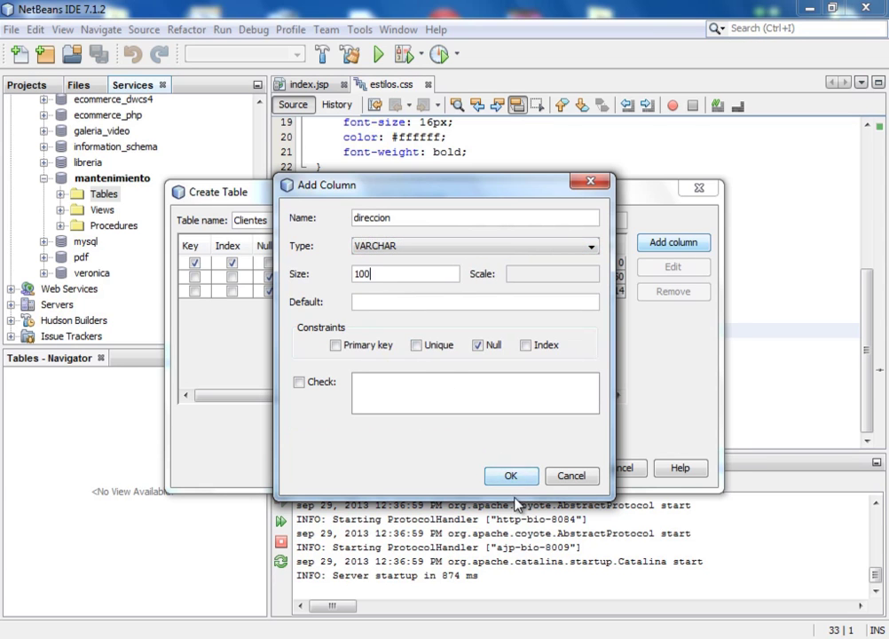
left_click(510, 475)
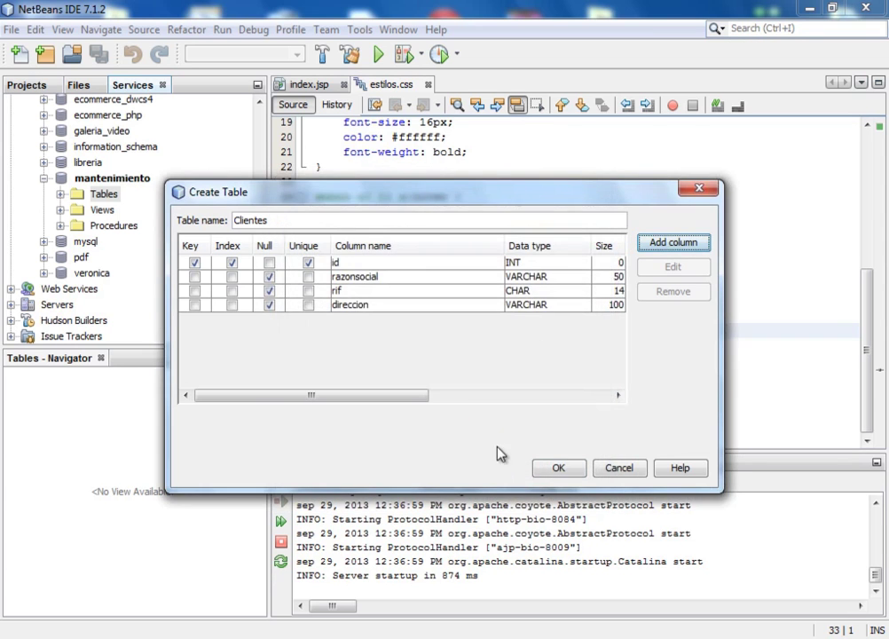
Add a column named correo of type VARCHAR with size 50 to the Clientes table.
left_click(663, 252)
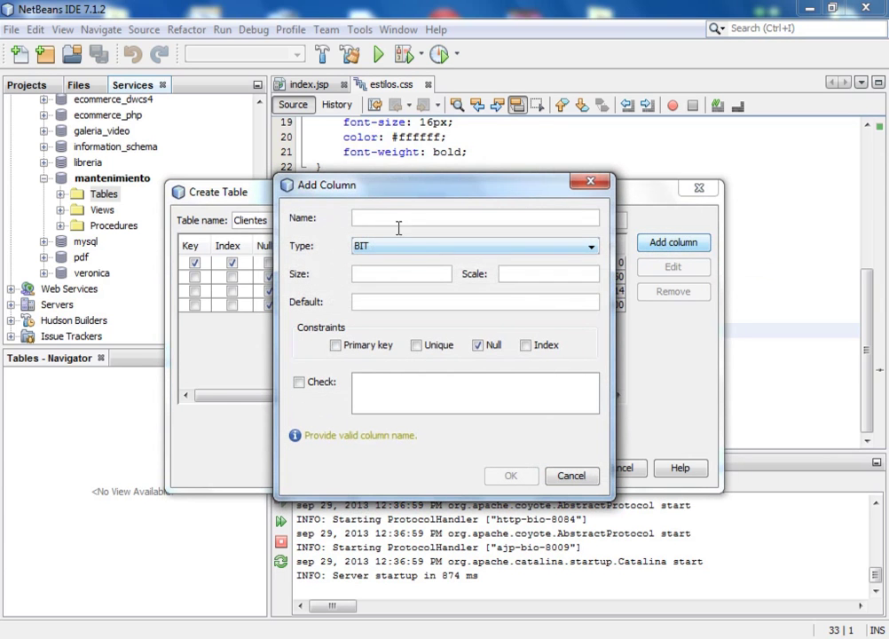
type("correo")
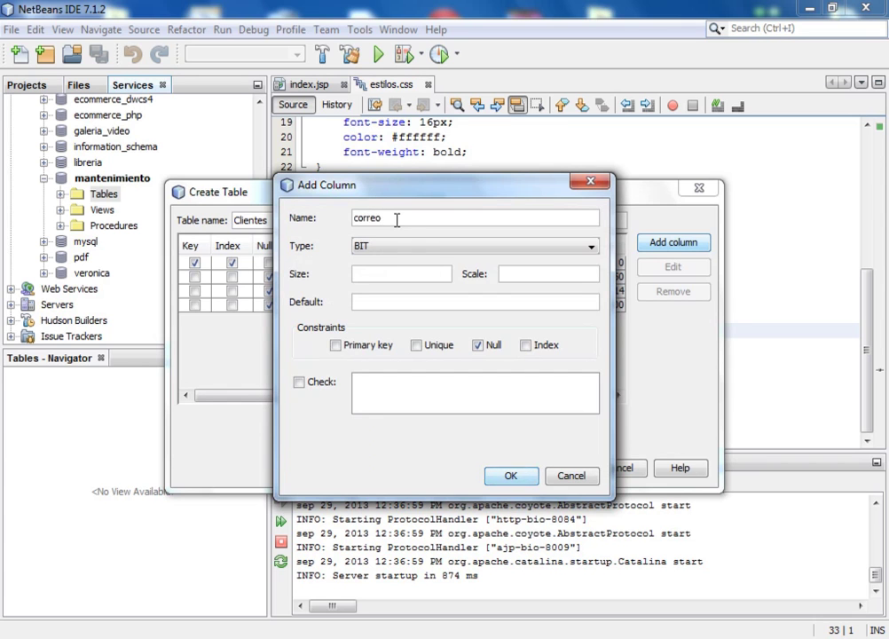
left_click(404, 247)
left_click(380, 291)
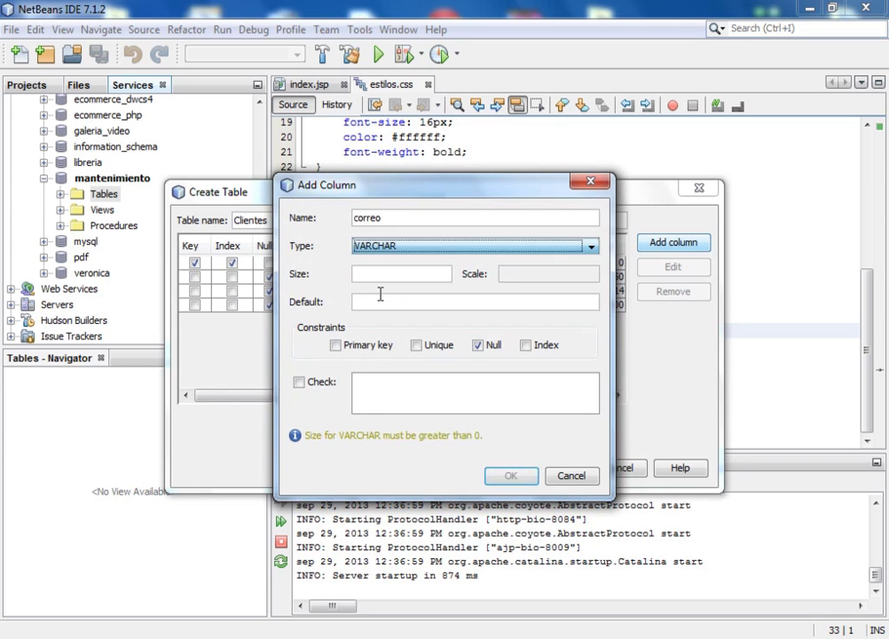
left_click(388, 275)
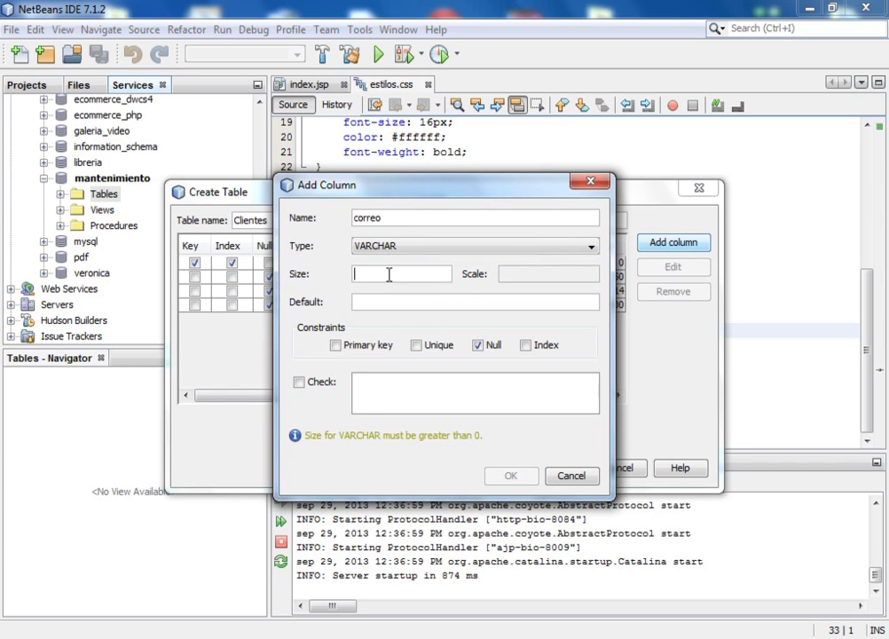
type("50")
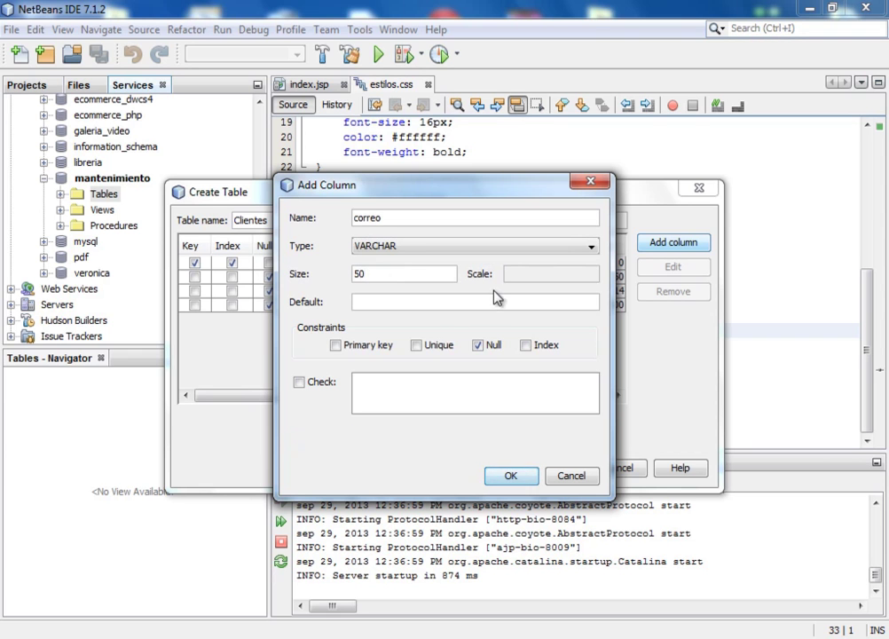
left_click(511, 476)
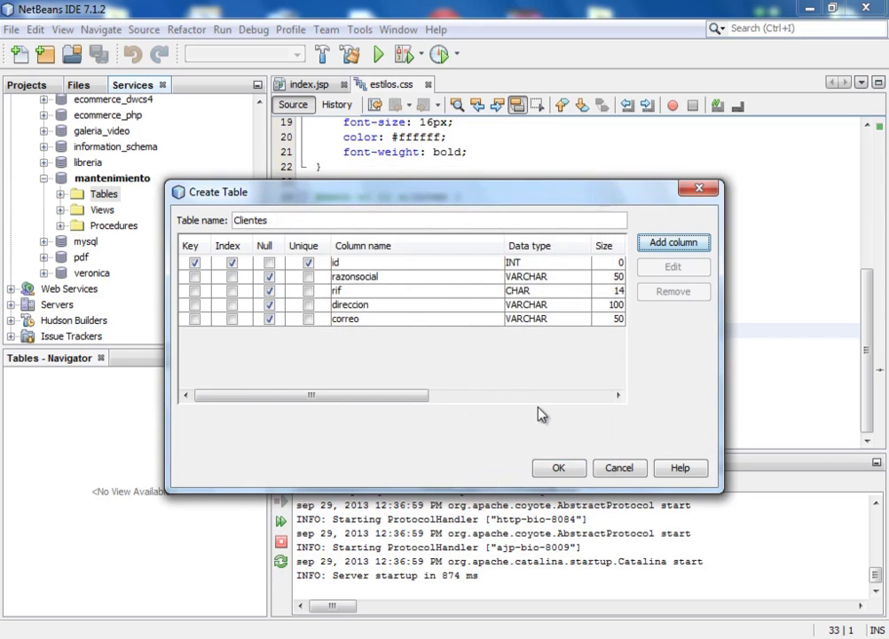
Add a column named website of type VARCHAR with size 50 to the Clientes table.
left_click(678, 244)
type("w")
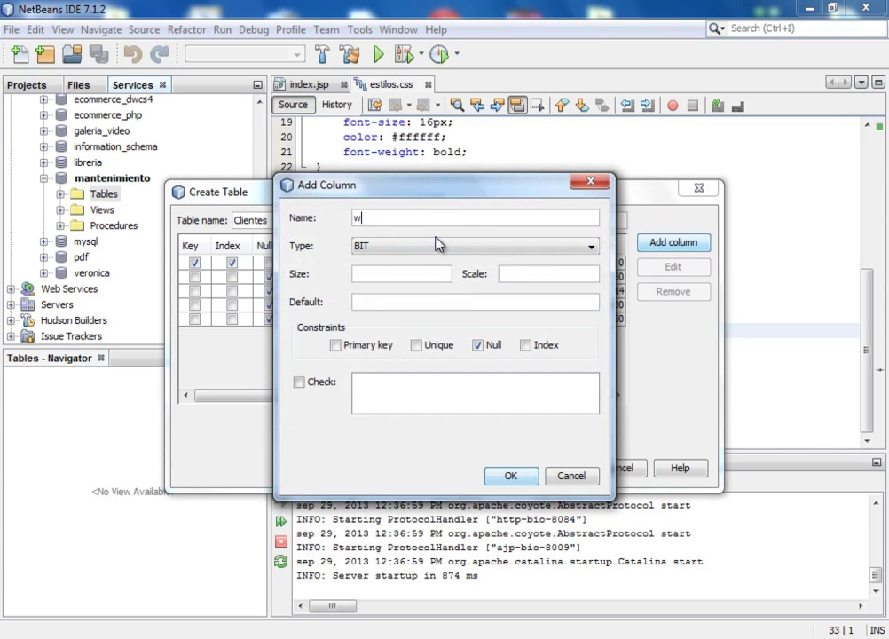
type("ebsite")
left_click(437, 246)
left_click(389, 290)
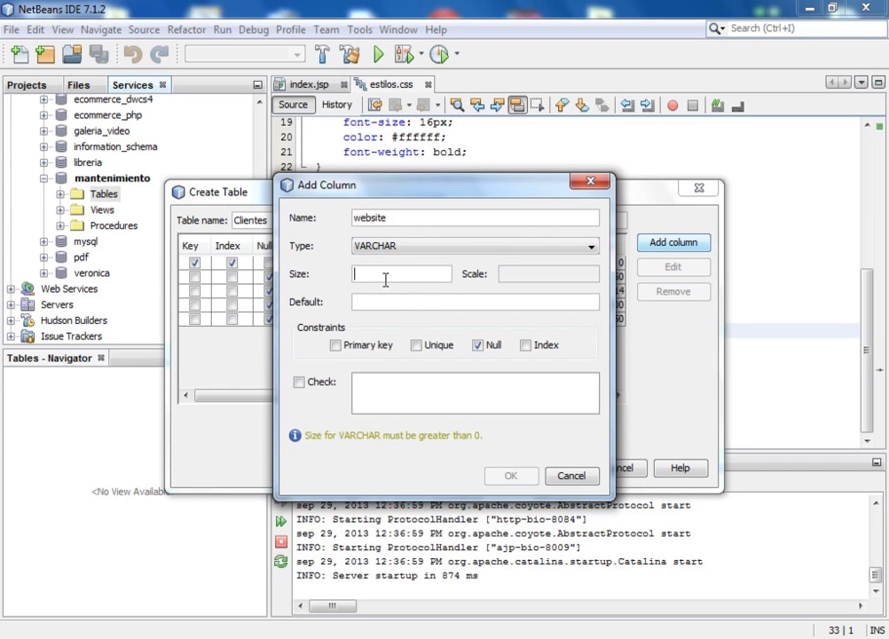
left_click(385, 280)
type("50")
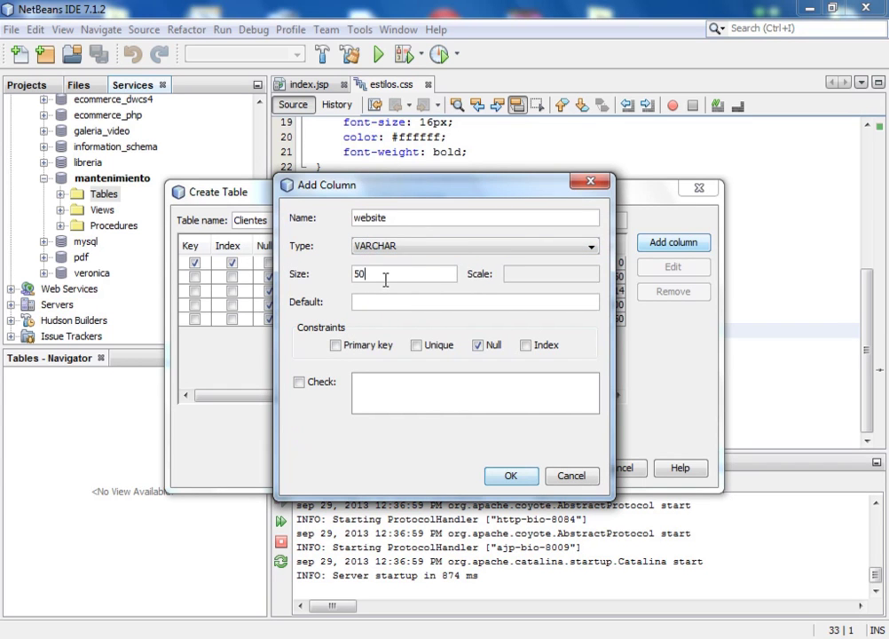
left_click(510, 476)
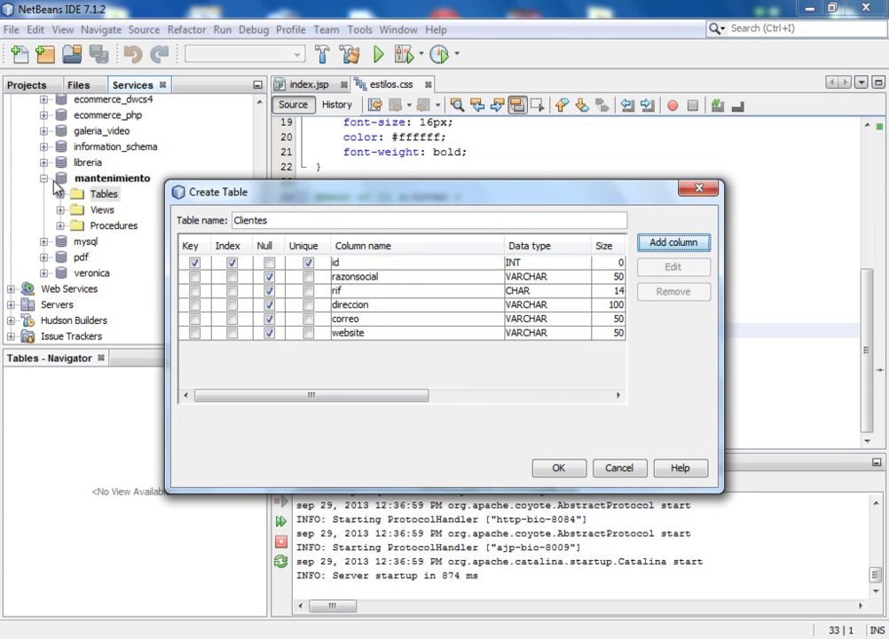
Start a new Clientes column named entrenamiento.
left_click(673, 246)
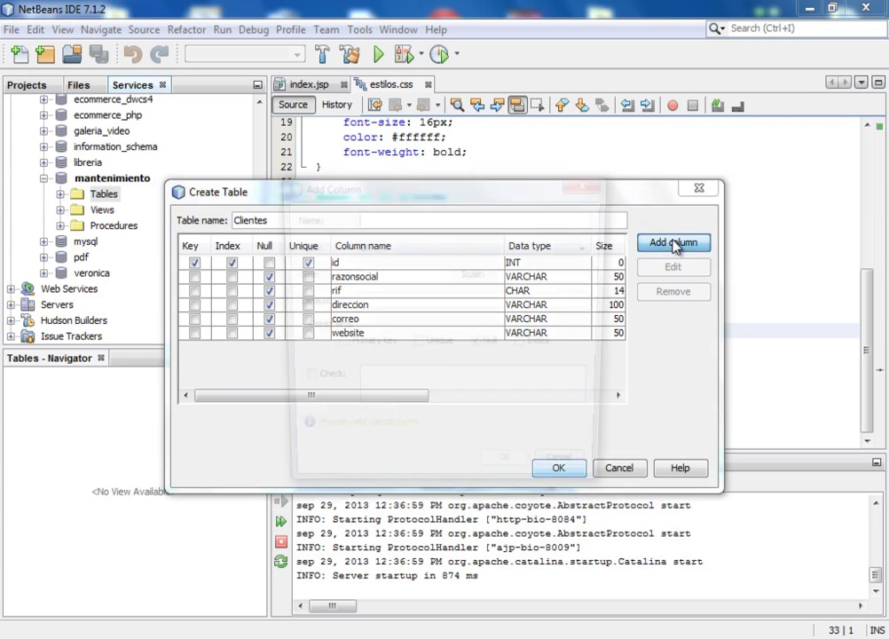
type("enet")
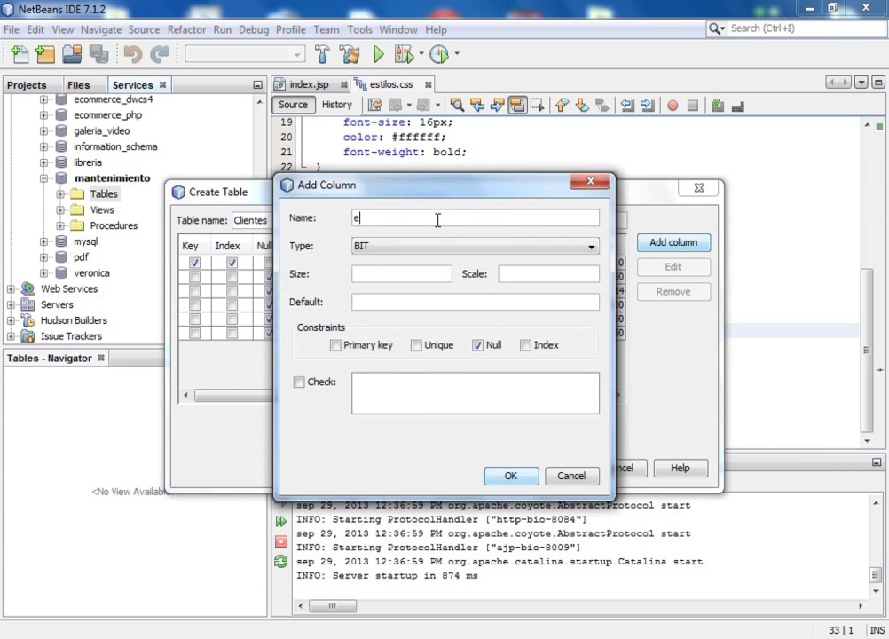
key("BackSpace")
key("BackSpace")
type("r")
key("BackSpace")
type("tre")
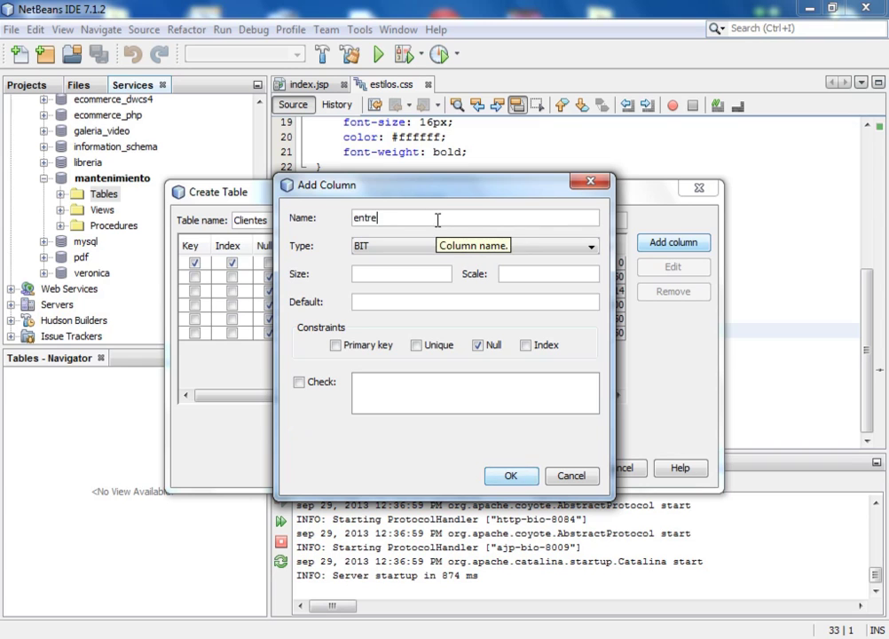
type("a")
key("BackSpace")
type("a")
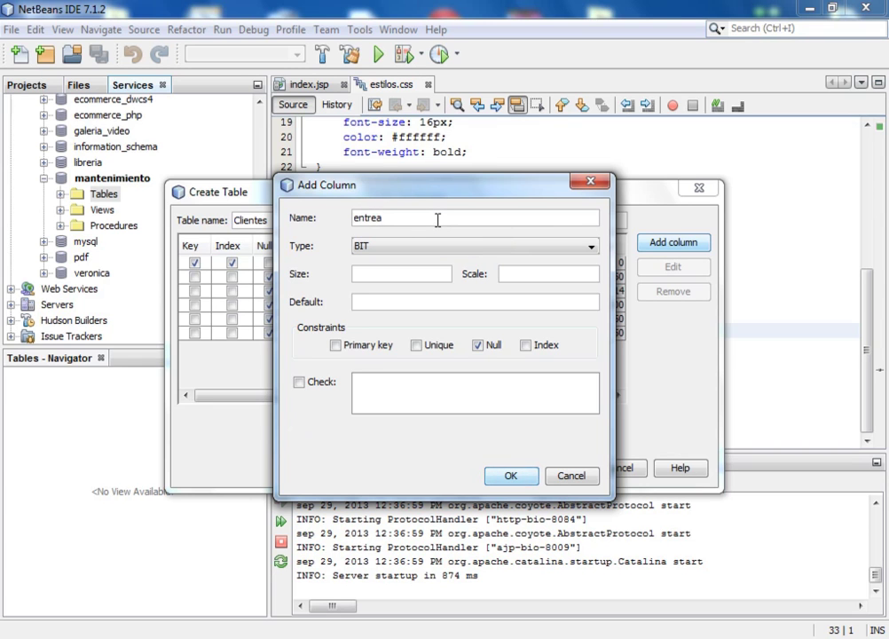
type("namiento")
Set the entrenamiento column's data type to INT and add the column to the Clientes table.
left_click(412, 251)
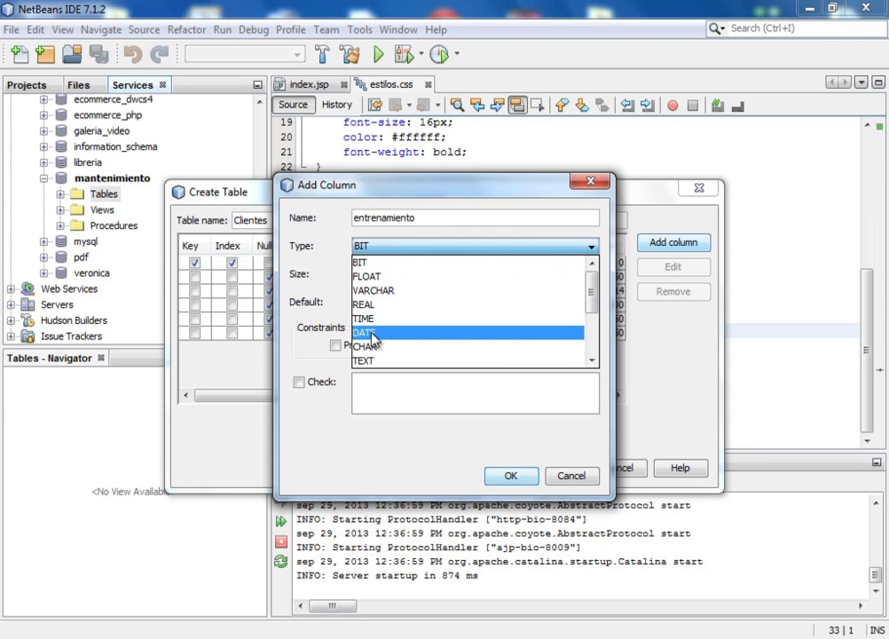
scroll(374, 338, "down", 3)
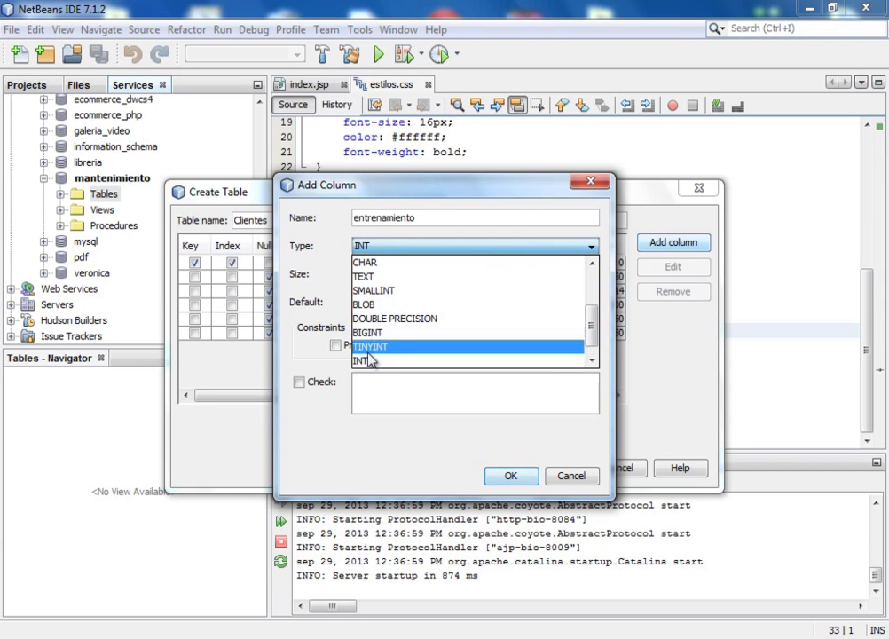
left_click(367, 360)
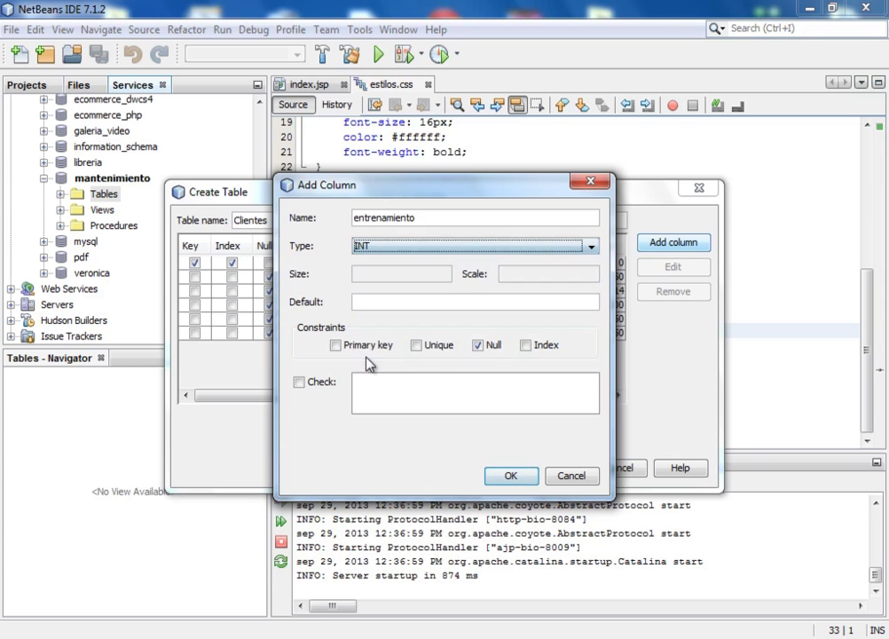
left_click(511, 475)
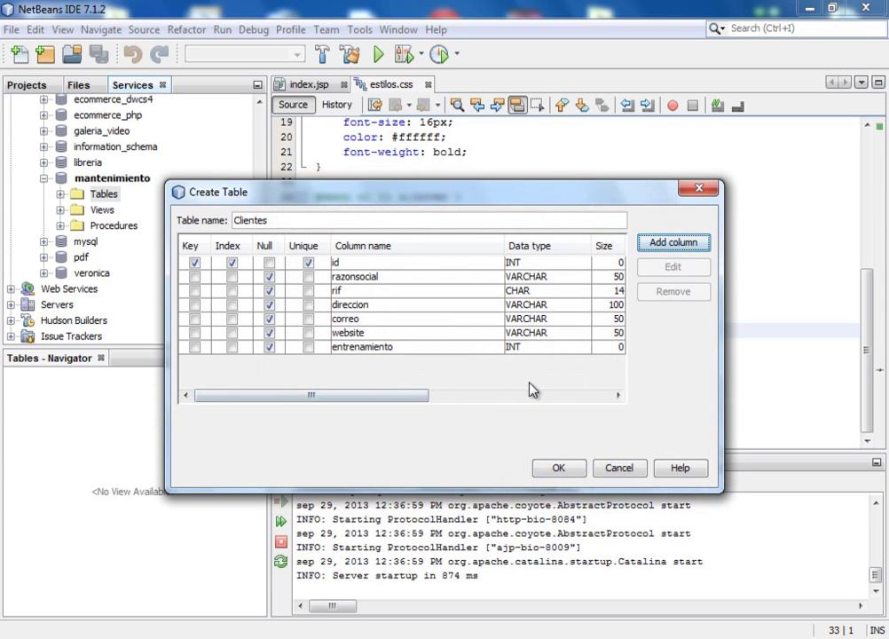
Create the Clientes table and expand it under the mantenimiento tables to show its columns, selecting entrenamiento.
left_click(564, 472)
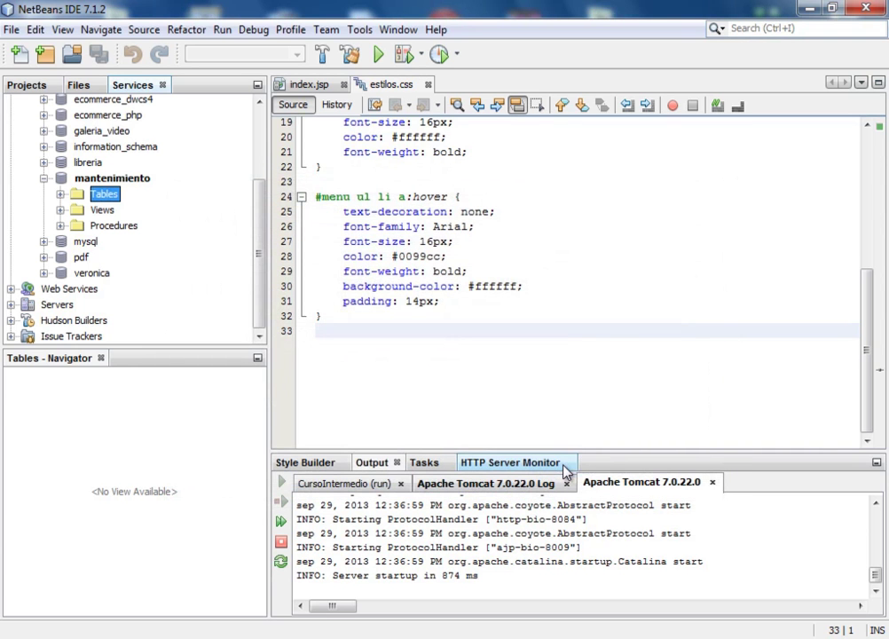
left_click(60, 194)
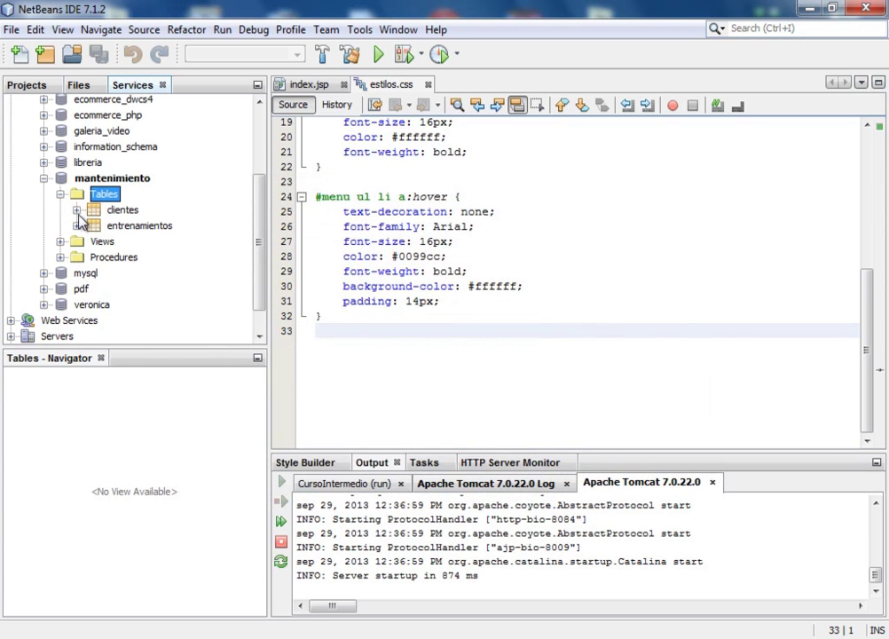
left_click(77, 210)
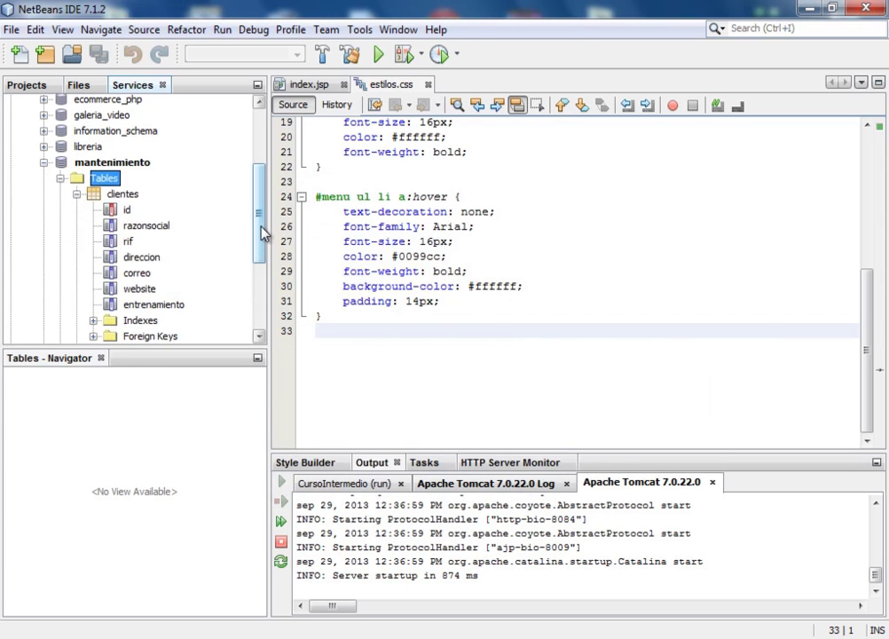
left_click_drag(260, 225, 260, 250)
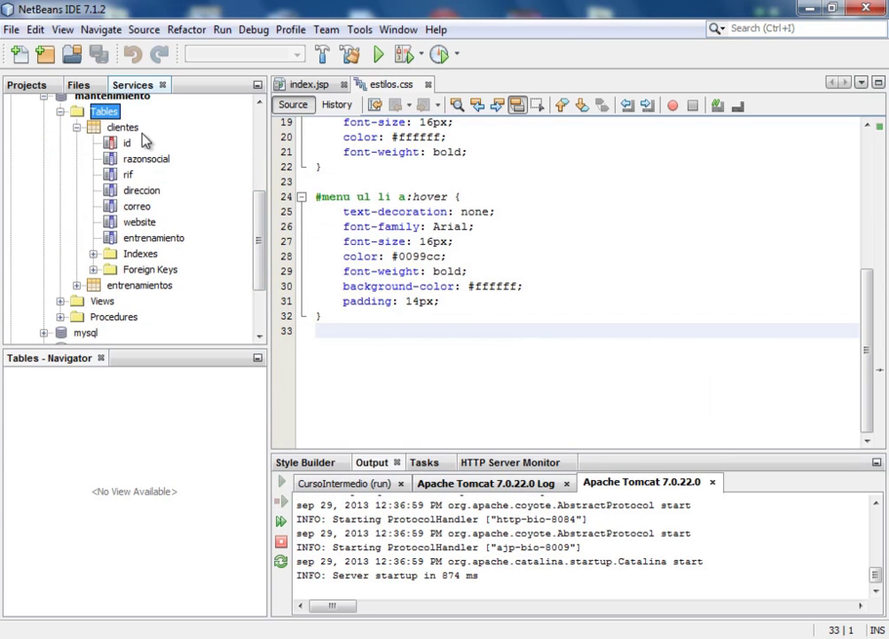
left_click(144, 240)
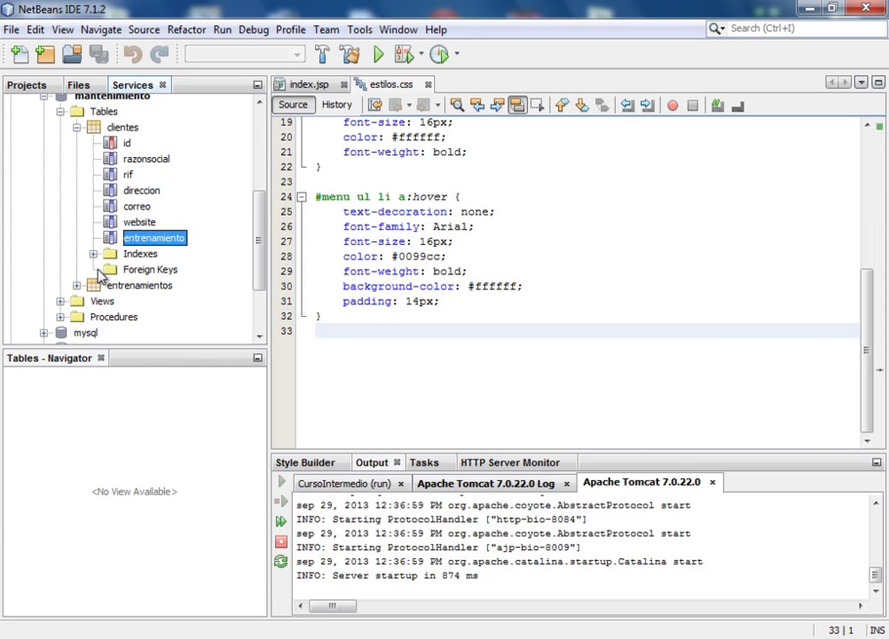
Open a new SQL command editor from the clientes table's Foreign Keys folder and place the cursor on its first line.
right_click(167, 271)
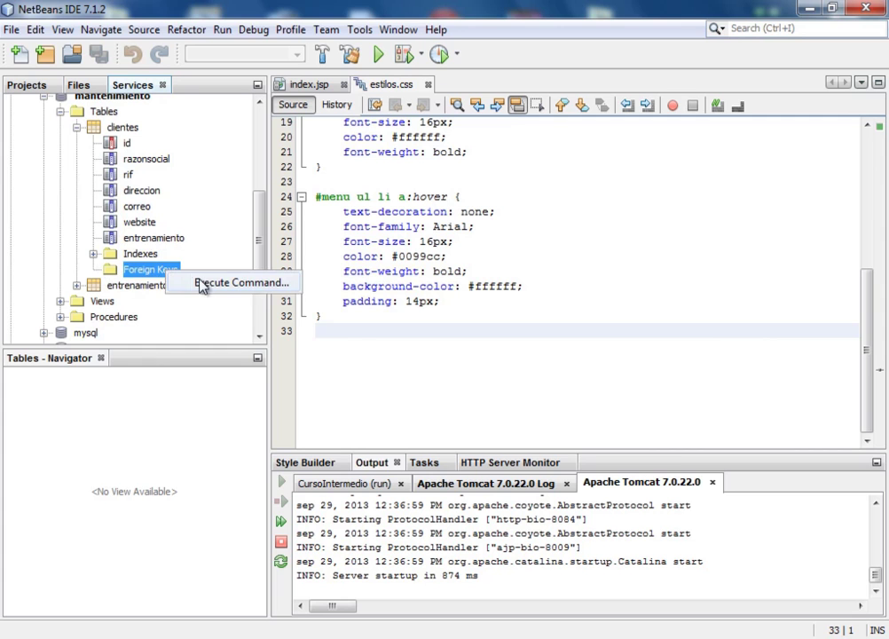
left_click(142, 277)
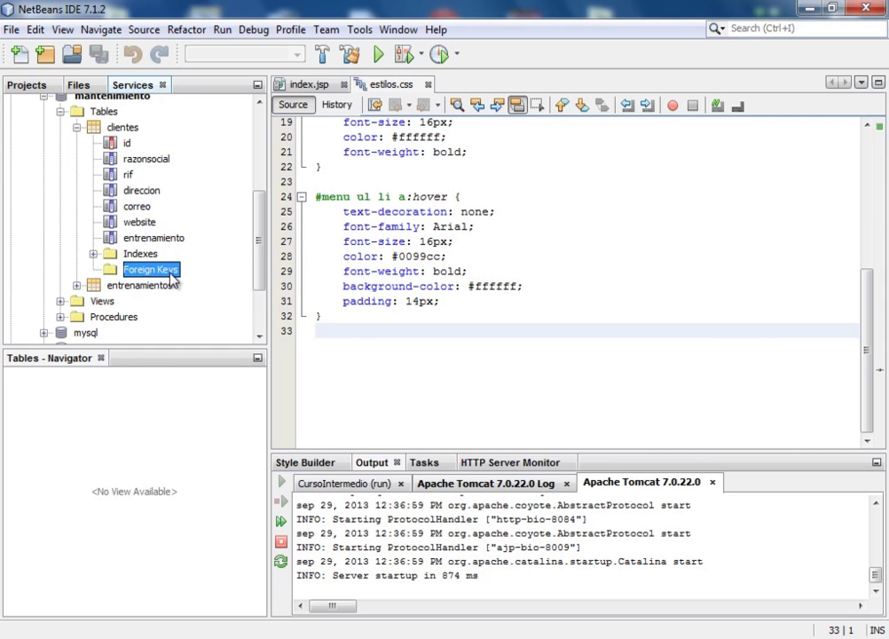
right_click(154, 273)
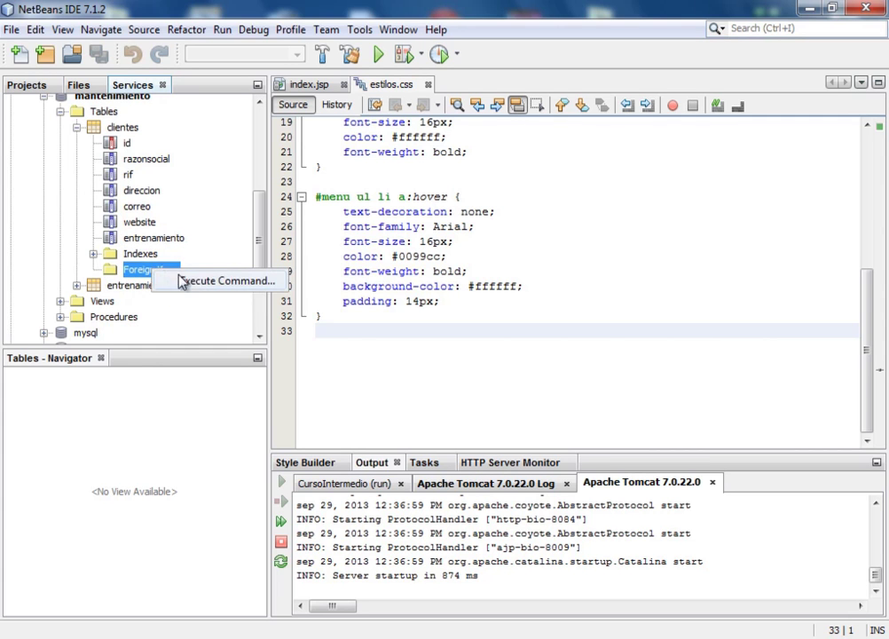
left_click(188, 282)
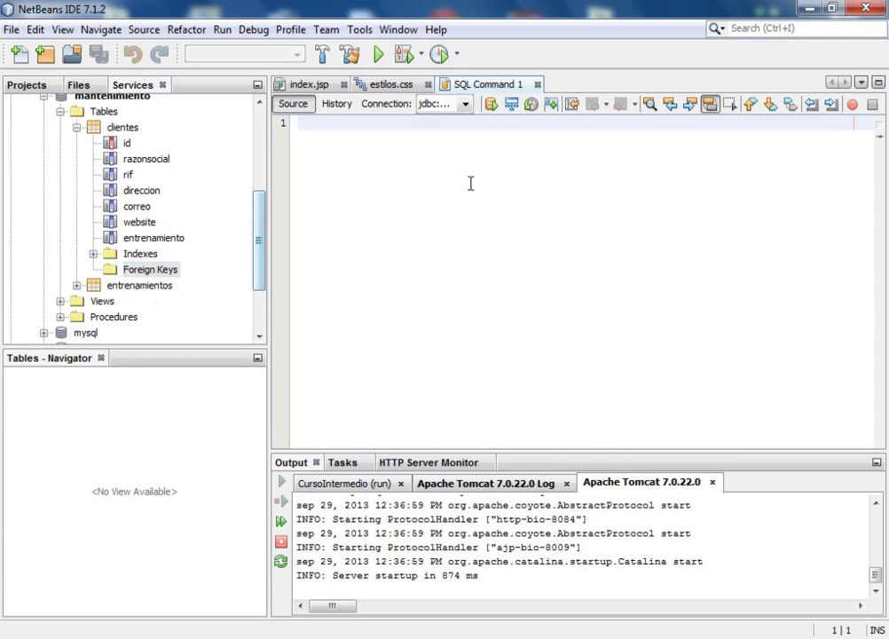
right_click(153, 276)
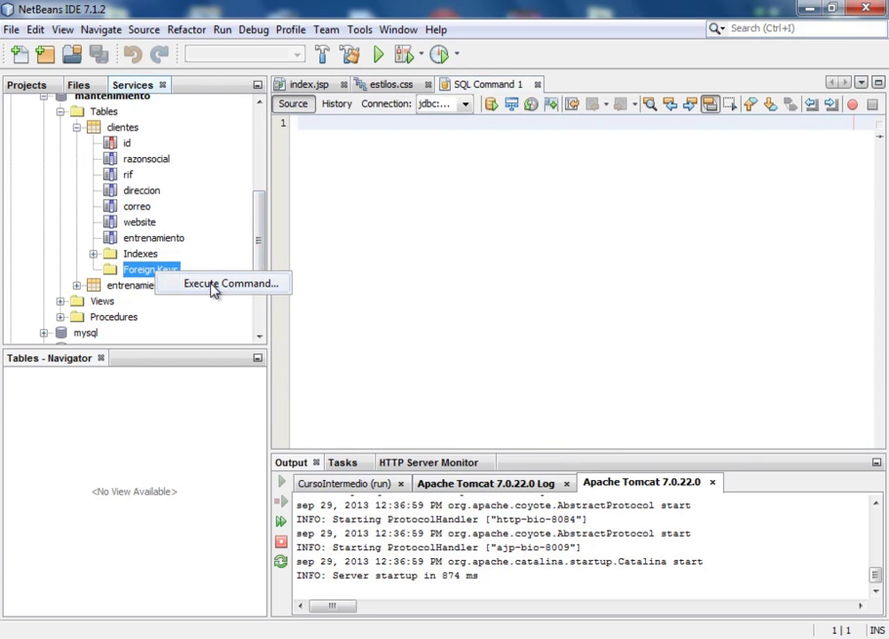
left_click(329, 127)
left_click(327, 127)
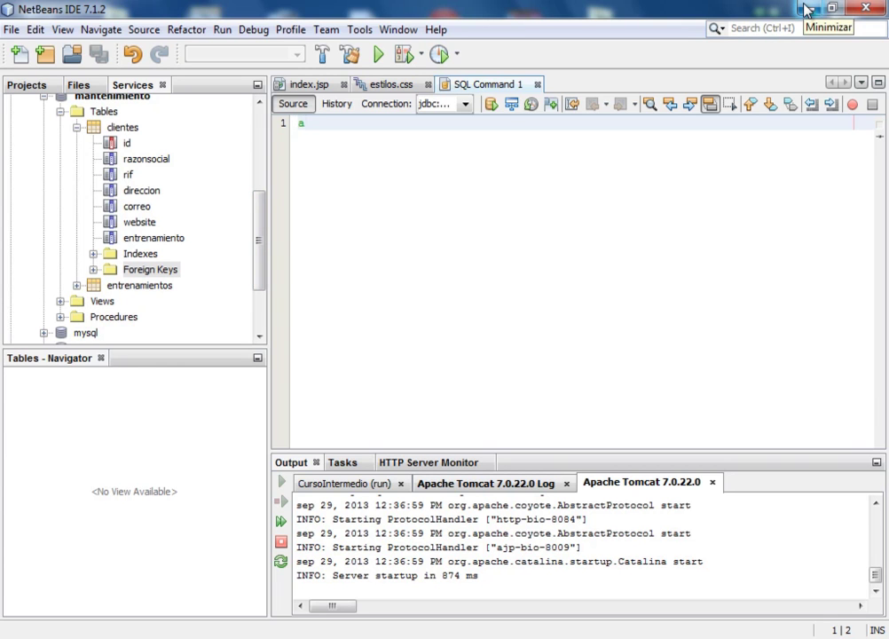
Write the start of the SQL statement: ALTER TABLE clientes ADD FOREIGN KEY.
type("ALTER TAB")
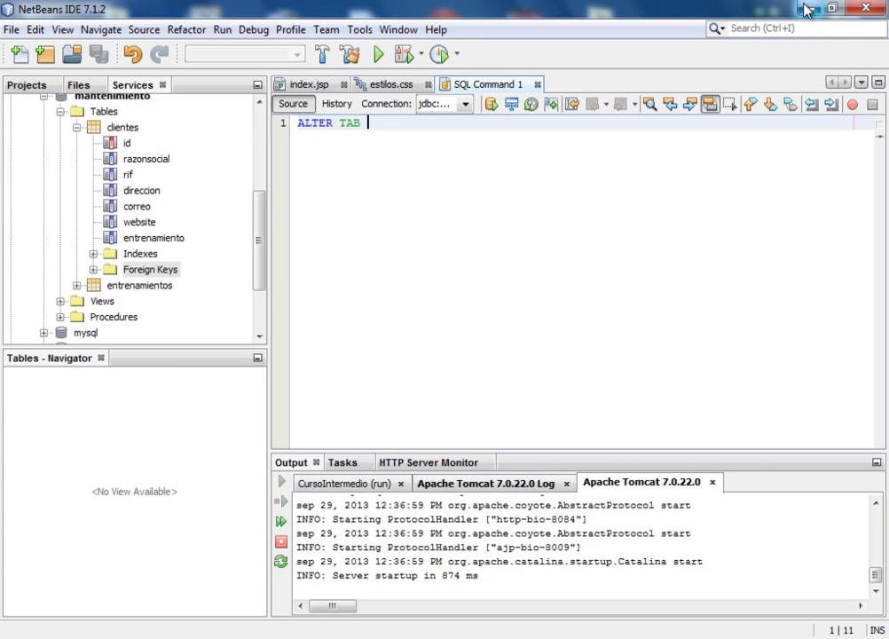
key("BackSpace")
type("LE cliente")
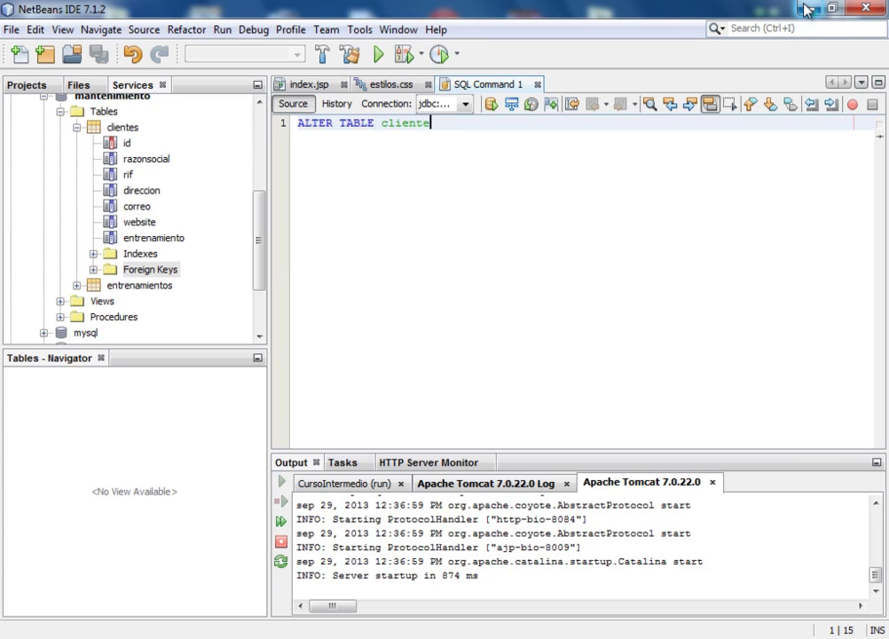
type("s ADD")
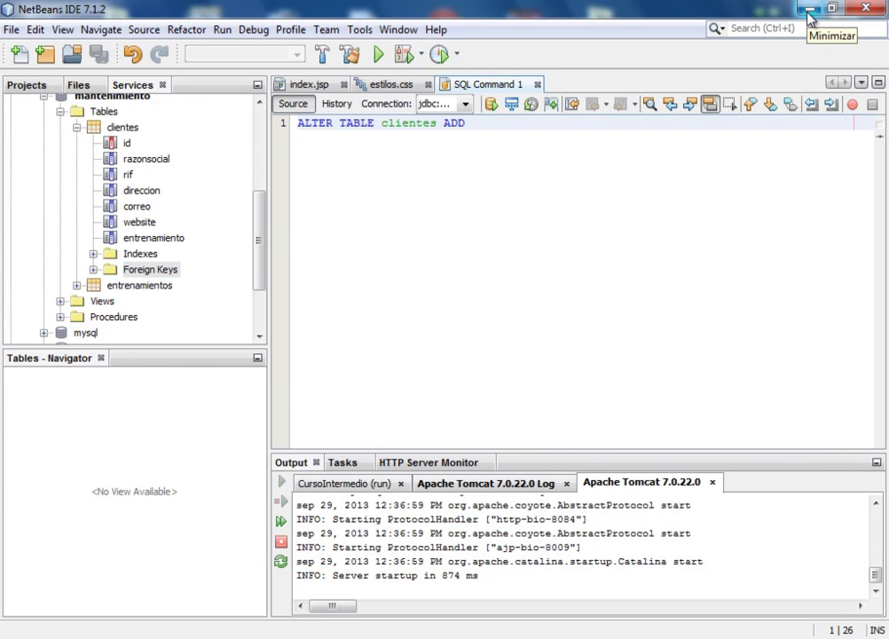
type(" FOR")
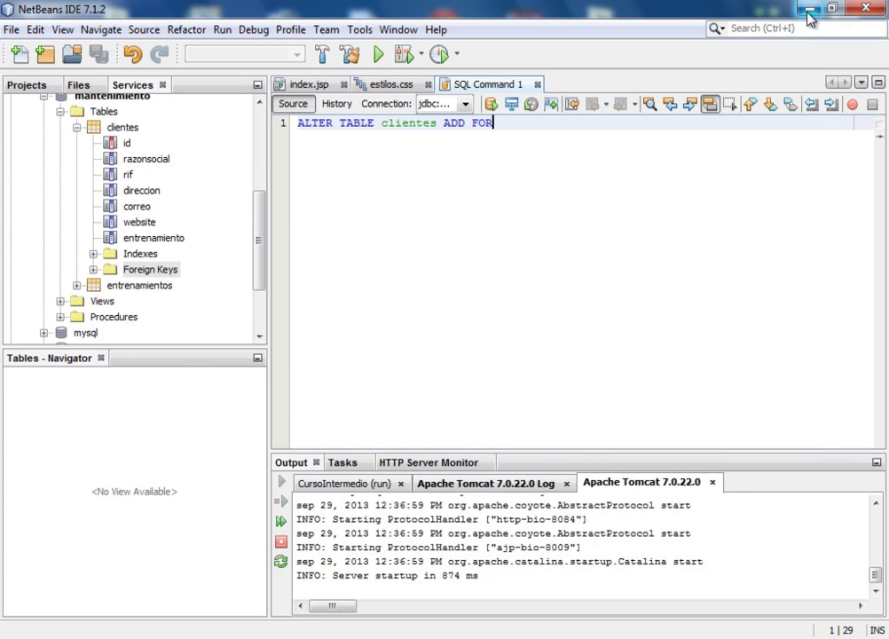
type("EIGN KEY")
Enter entrenamientos in parentheses as the column of the FOREIGN KEY clause.
type("(/")
type("enr")
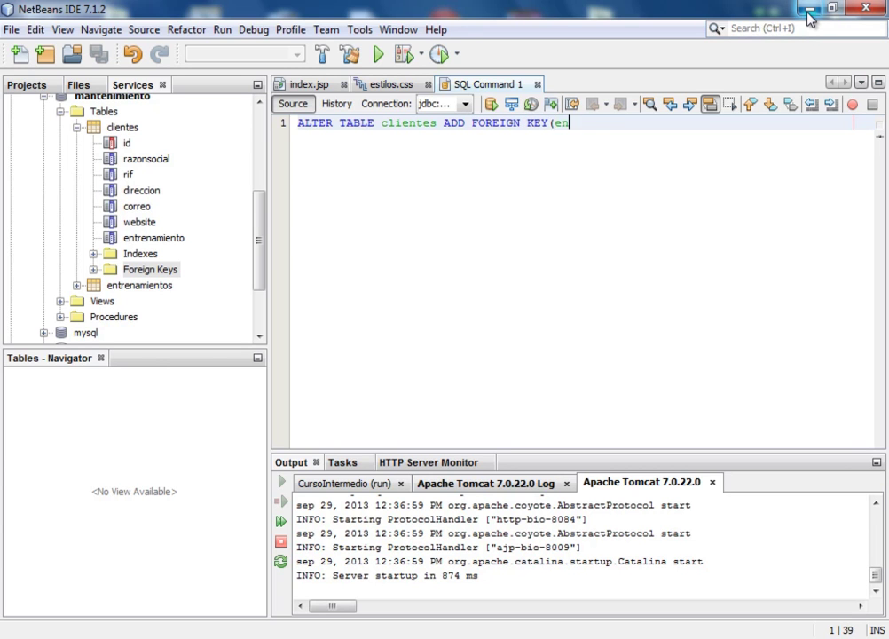
key("BackSpace")
type("trenamiento")
key("BackSpace")
type("os)")
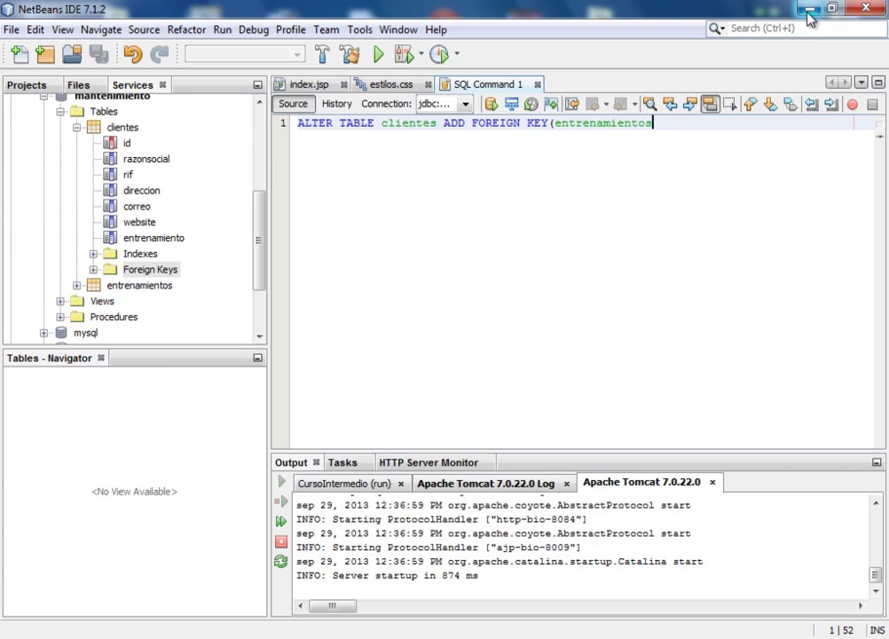